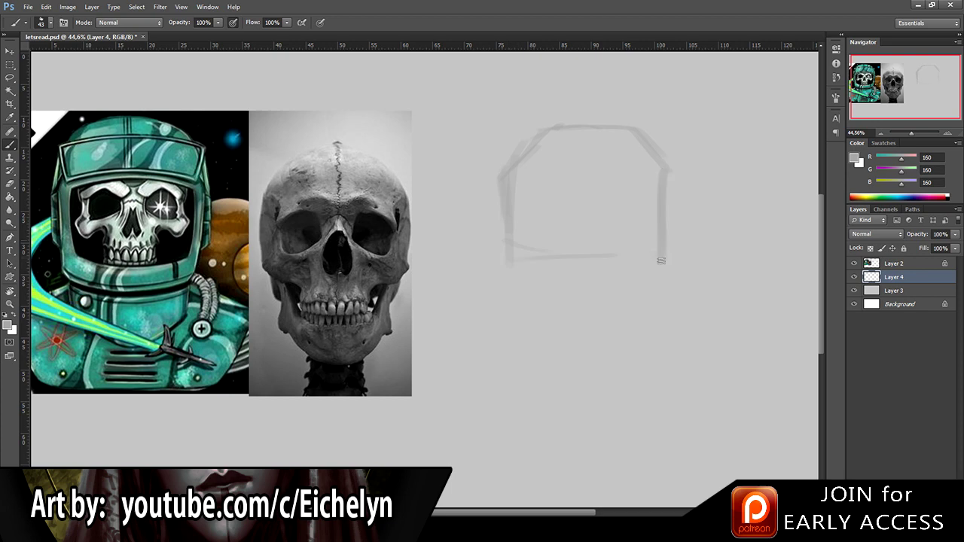
pyautogui.moveTo(504, 145)
pyautogui.mouseDown()
pyautogui.moveTo(550, 132)
pyautogui.moveTo(693, 164)
pyautogui.mouseUp()
pyautogui.press('v')
pyautogui.moveTo(588, 200); pyautogui.dragTo(592, 213)
pyautogui.press('b')
pyautogui.moveTo(539, 77); pyautogui.dragTo(488, 137)
pyautogui.press('v')
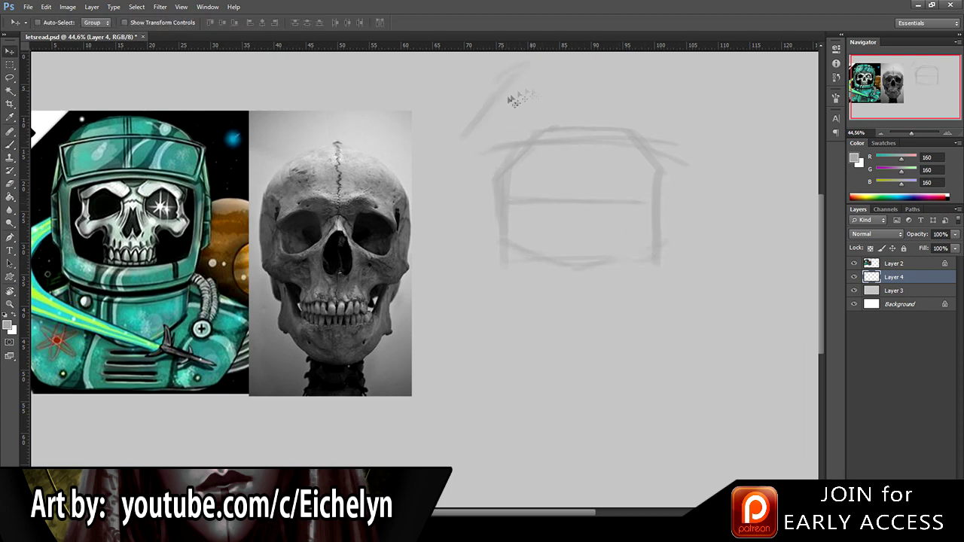
pyautogui.moveTo(548, 150); pyautogui.dragTo(552, 159)
pyautogui.press('b')
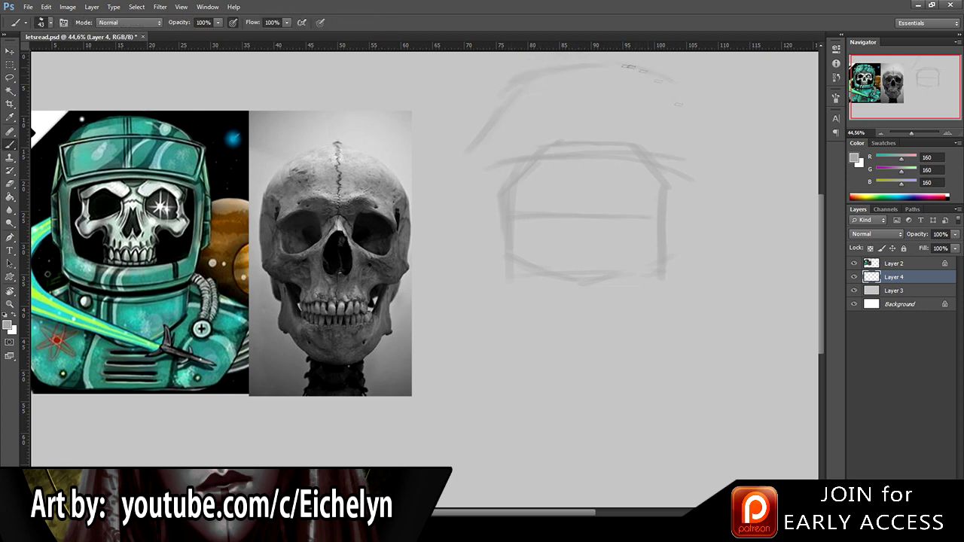
pyautogui.press('Delete')
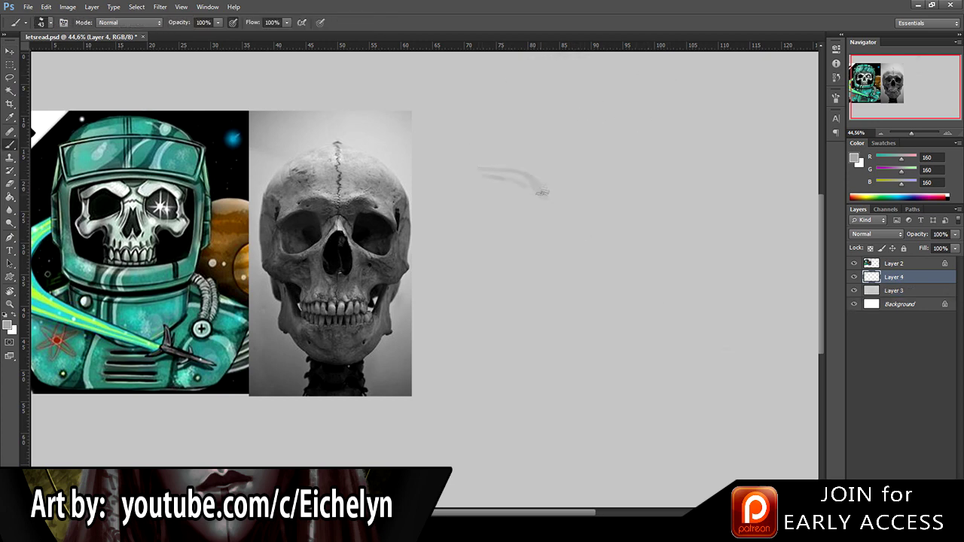
# Roughly sketch the helmet sides and curved brow rim in light gray on Layer 4, and block in the left eye socket.
pyautogui.press('v')
pyautogui.press('b')
pyautogui.moveTo(507, 185)
pyautogui.mouseDown()
pyautogui.moveTo(526, 210)
pyautogui.moveTo(530, 185)
pyautogui.moveTo(505, 194)
pyautogui.mouseUp()
pyautogui.moveTo(626, 169)
pyautogui.mouseDown()
pyautogui.moveTo(463, 175)
pyautogui.moveTo(555, 166)
pyautogui.mouseUp()
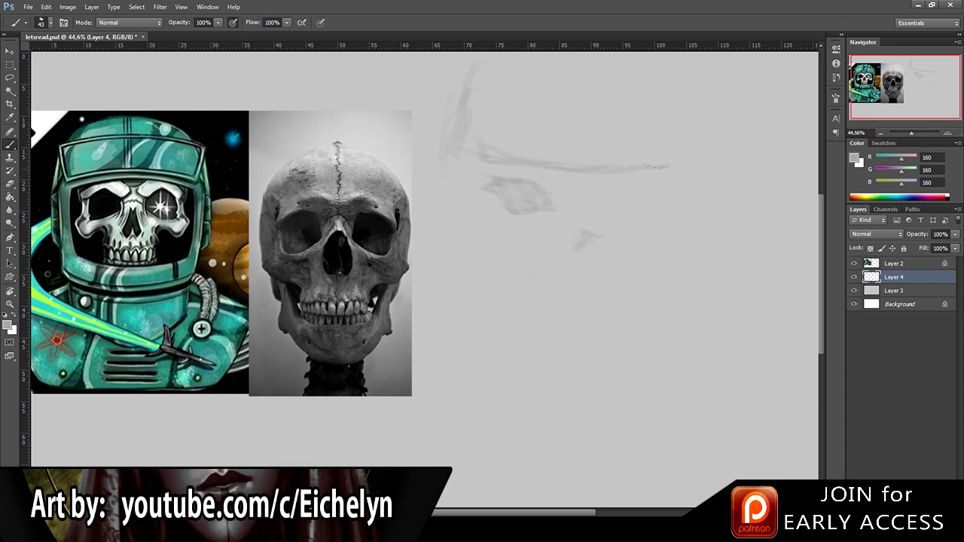
pyautogui.moveTo(490, 184)
pyautogui.mouseDown()
pyautogui.moveTo(482, 197)
pyautogui.moveTo(542, 224)
pyautogui.moveTo(529, 199)
pyautogui.moveTo(555, 182)
pyautogui.mouseUp()
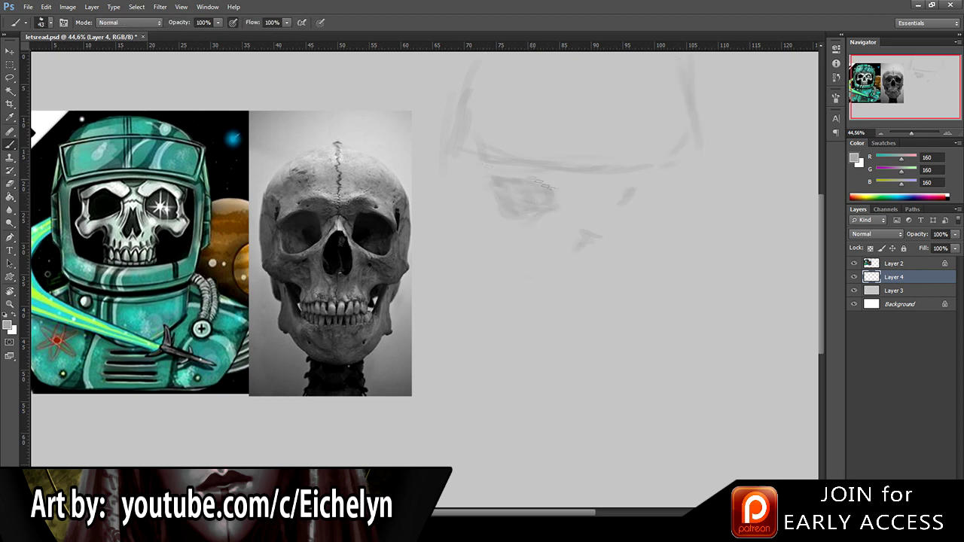
# Block in the skull's right eye socket and nose cavity, clean up the nose with the eraser, and save the document.
pyautogui.moveTo(648, 194)
pyautogui.mouseDown()
pyautogui.moveTo(619, 204)
pyautogui.moveTo(644, 188)
pyautogui.moveTo(663, 214)
pyautogui.mouseUp()
pyautogui.press('e')
pyautogui.moveTo(602, 225)
pyautogui.mouseDown()
pyautogui.moveTo(569, 260)
pyautogui.moveTo(592, 255)
pyautogui.mouseUp()
pyautogui.press('b')
pyautogui.hotkey('ctrl', 's')
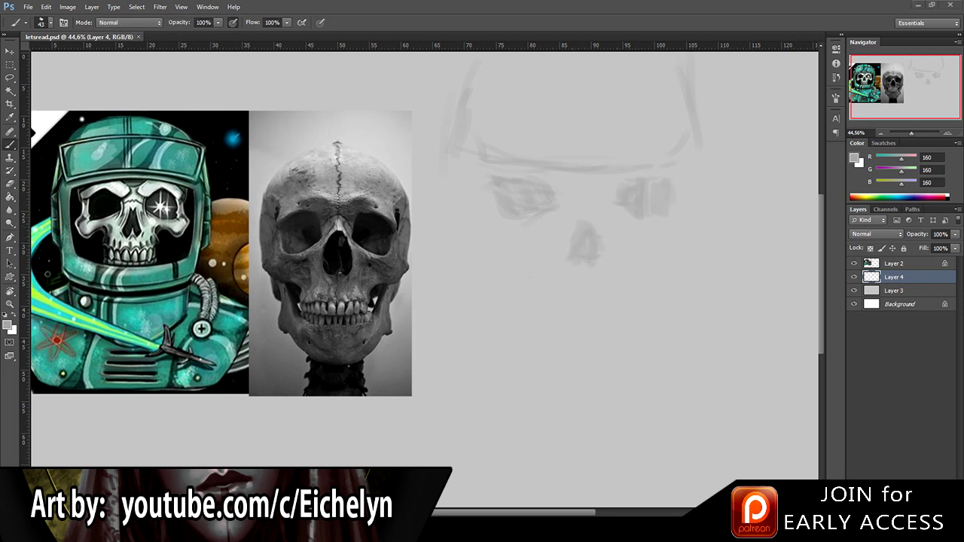
# Rework the eye sockets and erase the excess brow rim lines above them.
pyautogui.moveTo(488, 184); pyautogui.dragTo(541, 196)
pyautogui.press('e')
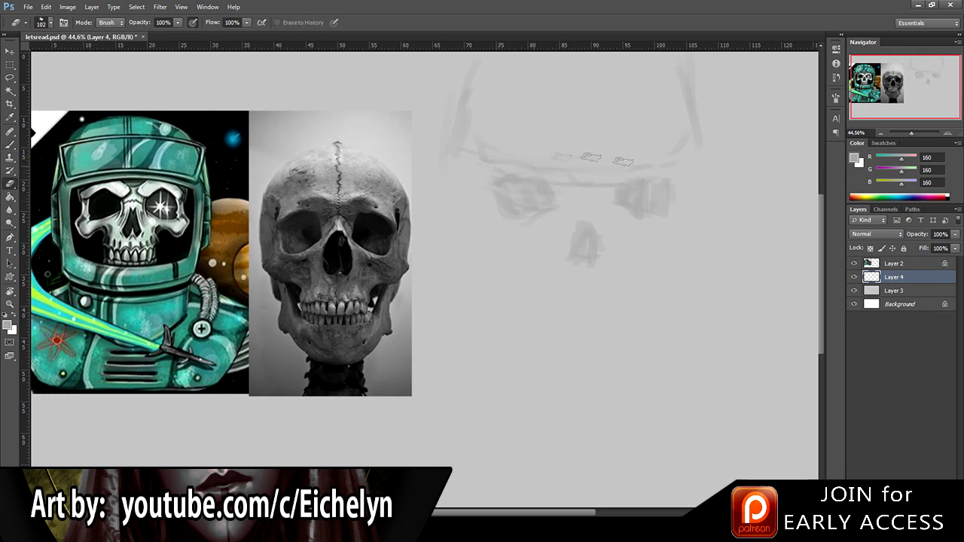
pyautogui.press('b')
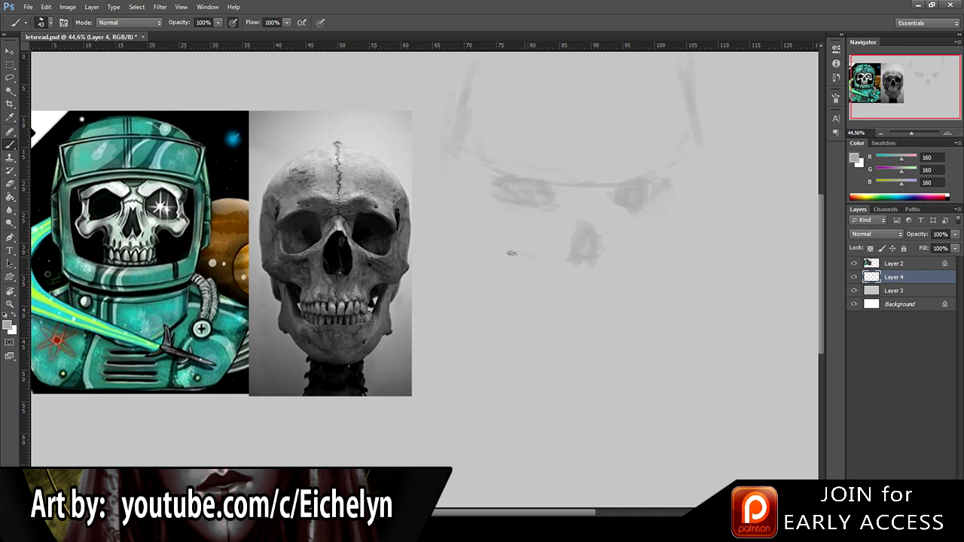
# Sketch the sides of the helmet's face opening, the skull's cheekbones and the curved line under the jaw.
pyautogui.moveTo(704, 156); pyautogui.dragTo(687, 246)
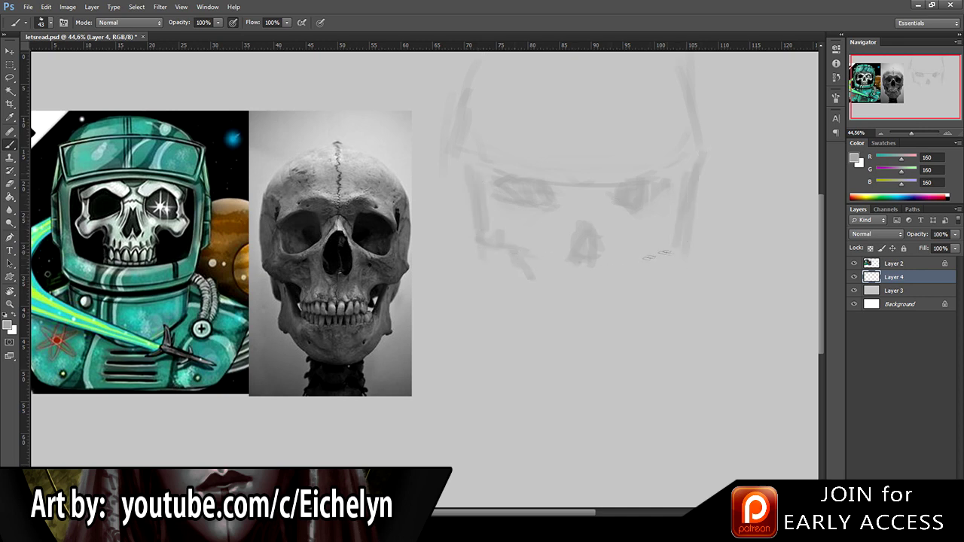
pyautogui.moveTo(498, 250); pyautogui.dragTo(516, 293)
pyautogui.moveTo(656, 247); pyautogui.dragTo(640, 288)
pyautogui.moveTo(501, 281); pyautogui.dragTo(507, 286)
pyautogui.moveTo(588, 305)
pyautogui.mouseDown()
pyautogui.moveTo(530, 297)
pyautogui.moveTo(641, 297)
pyautogui.moveTo(674, 215)
pyautogui.mouseUp()
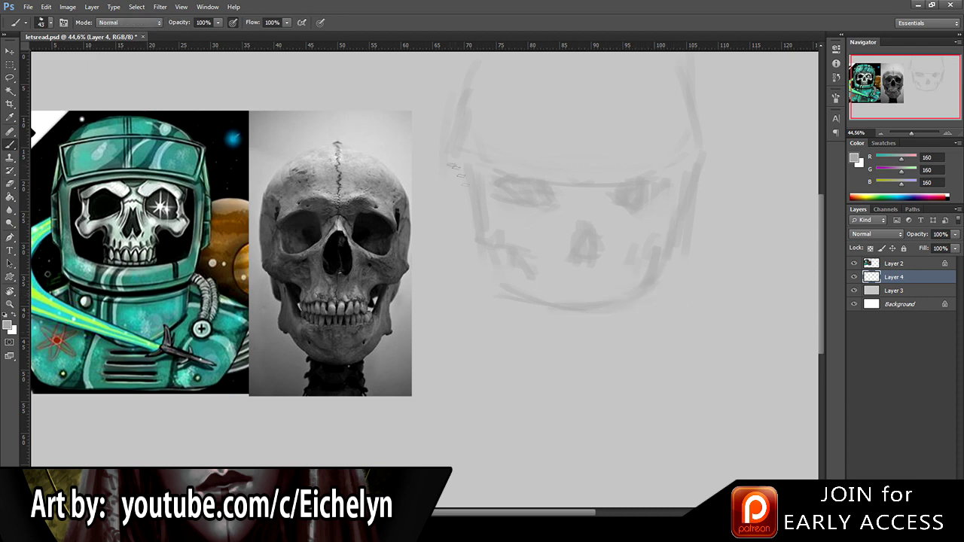
pyautogui.moveTo(489, 254); pyautogui.dragTo(482, 180)
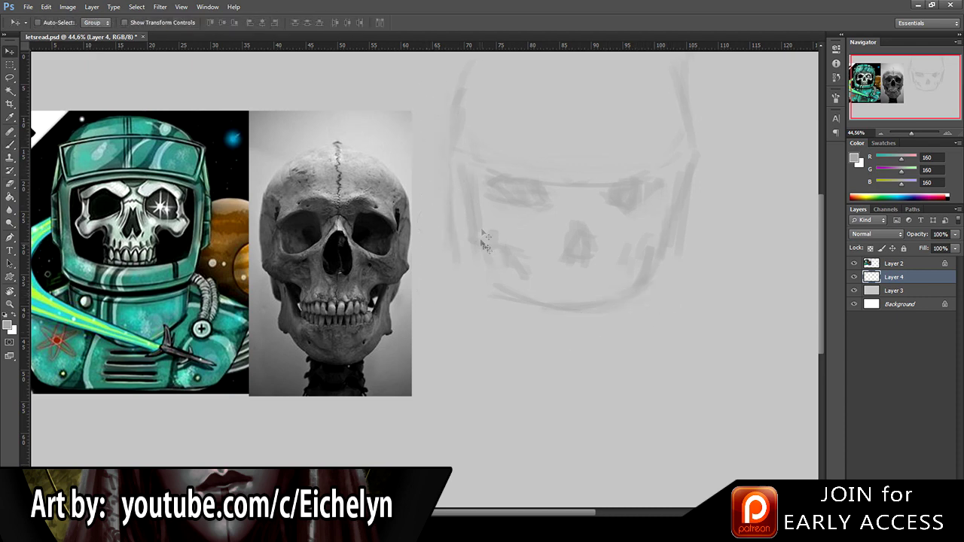
# Sketch the raised visor above the brow as a curved band with rounded upper and lower edges.
pyautogui.moveTo(476, 67)
pyautogui.mouseDown()
pyautogui.moveTo(451, 113)
pyautogui.moveTo(452, 151)
pyautogui.mouseUp()
pyautogui.moveTo(492, 101)
pyautogui.mouseDown()
pyautogui.moveTo(675, 96)
pyautogui.moveTo(672, 144)
pyautogui.mouseUp()
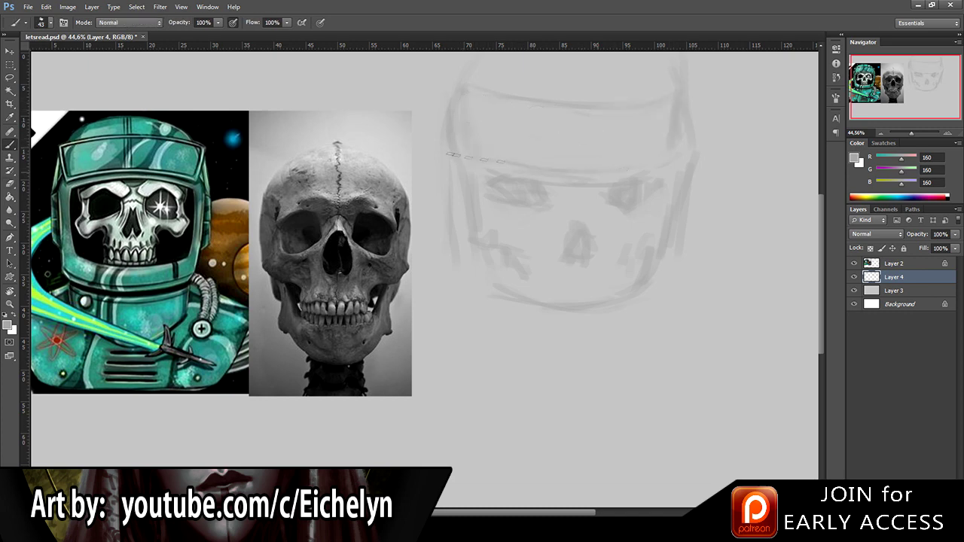
pyautogui.moveTo(502, 91)
pyautogui.mouseDown()
pyautogui.moveTo(681, 76)
pyautogui.moveTo(685, 142)
pyautogui.mouseUp()
# Shade the skull's jaw and mouth area, and sketch the helmet's curved lower rim beneath it.
pyautogui.moveTo(523, 265)
pyautogui.mouseDown()
pyautogui.moveTo(532, 285)
pyautogui.moveTo(505, 267)
pyautogui.moveTo(519, 290)
pyautogui.mouseUp()
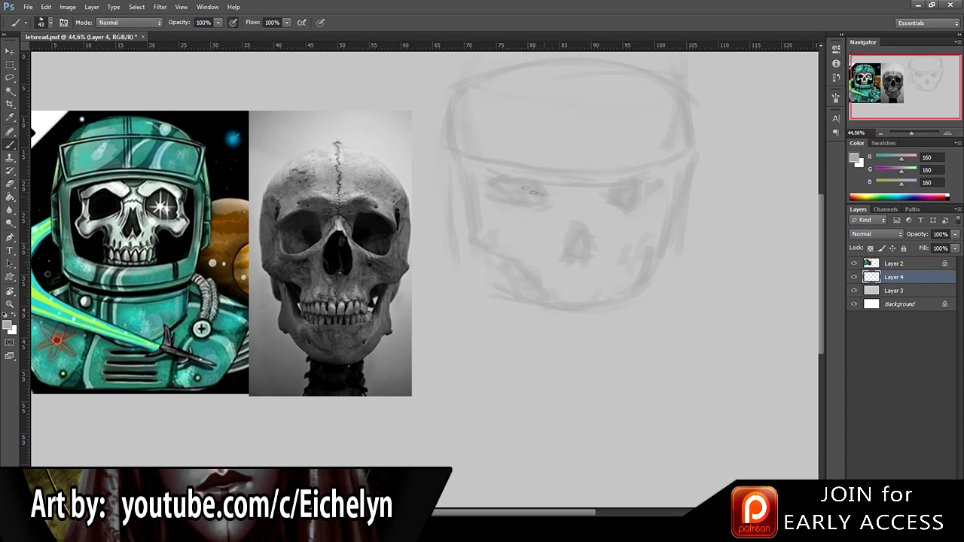
pyautogui.moveTo(622, 300)
pyautogui.mouseDown()
pyautogui.moveTo(625, 252)
pyautogui.moveTo(550, 287)
pyautogui.mouseUp()
pyautogui.moveTo(593, 315)
pyautogui.mouseDown()
pyautogui.moveTo(547, 316)
pyautogui.moveTo(668, 292)
pyautogui.mouseUp()
pyautogui.moveTo(463, 290)
pyautogui.mouseDown()
pyautogui.moveTo(497, 336)
pyautogui.moveTo(565, 362)
pyautogui.mouseUp()
pyautogui.moveTo(456, 263); pyautogui.dragTo(477, 332)
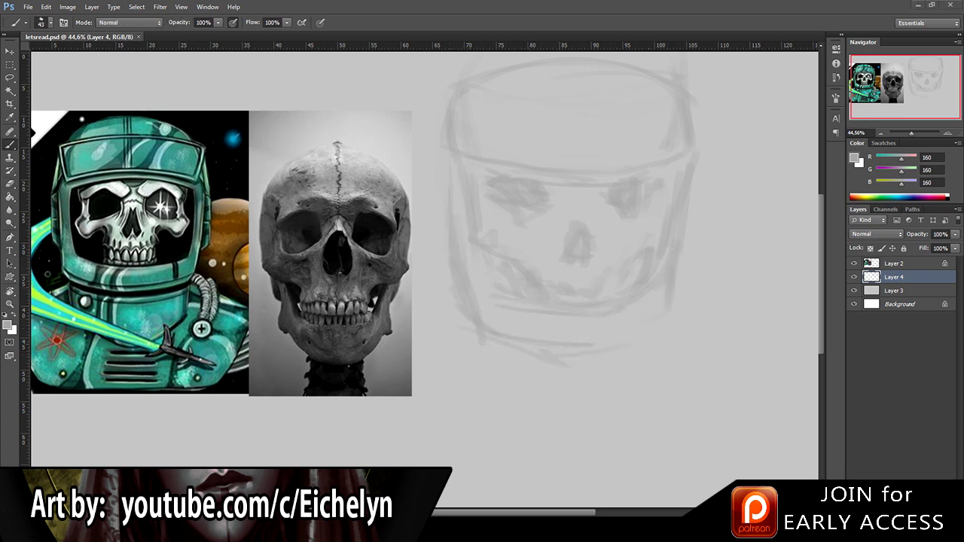
# Erase stray lines along the helmet sides and sketch an ear piece on each side.
pyautogui.press('e')
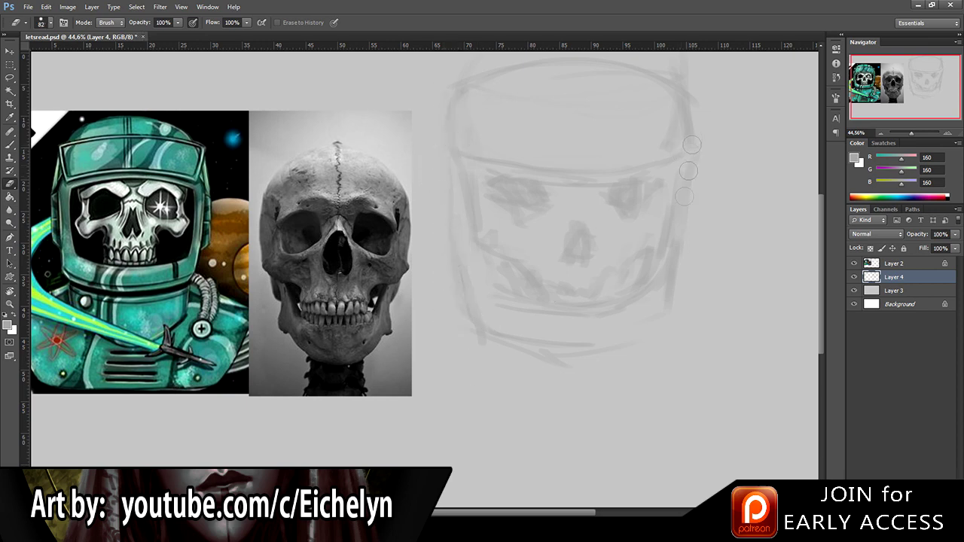
pyautogui.press('b')
pyautogui.moveTo(671, 264); pyautogui.dragTo(674, 166)
pyautogui.moveTo(682, 249)
pyautogui.mouseDown()
pyautogui.moveTo(689, 169)
pyautogui.moveTo(695, 256)
pyautogui.mouseUp()
pyautogui.moveTo(433, 139); pyautogui.dragTo(437, 230)
pyautogui.moveTo(444, 130); pyautogui.dragTo(463, 242)
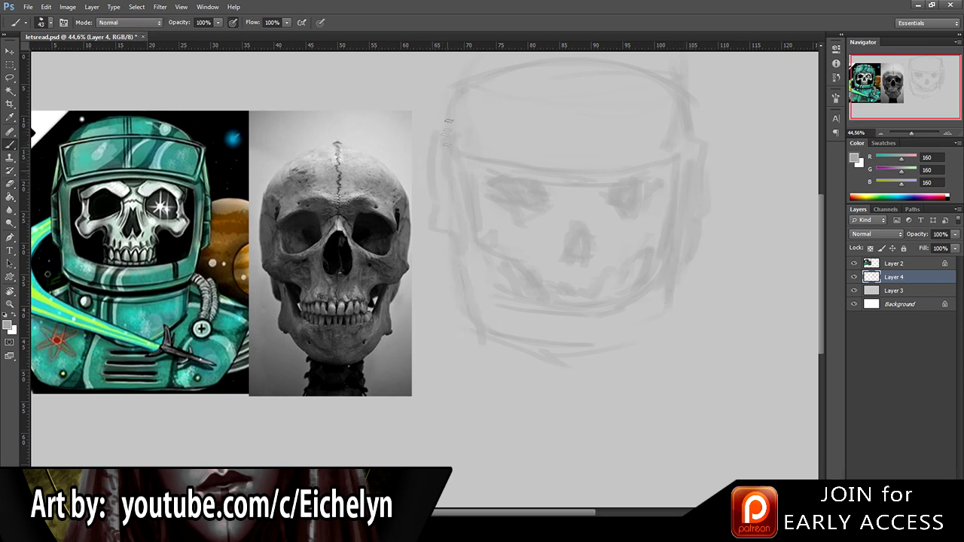
# Sketch the left collar line and darken the skull's nose, eye sockets, cheek and mouth shading.
pyautogui.moveTo(463, 301)
pyautogui.mouseDown()
pyautogui.moveTo(397, 350)
pyautogui.moveTo(459, 343)
pyautogui.moveTo(418, 347)
pyautogui.mouseUp()
pyautogui.moveTo(607, 284)
pyautogui.mouseDown()
pyautogui.moveTo(585, 266)
pyautogui.moveTo(579, 241)
pyautogui.mouseUp()
pyautogui.moveTo(495, 182); pyautogui.dragTo(557, 183)
pyautogui.moveTo(576, 287); pyautogui.dragTo(536, 283)
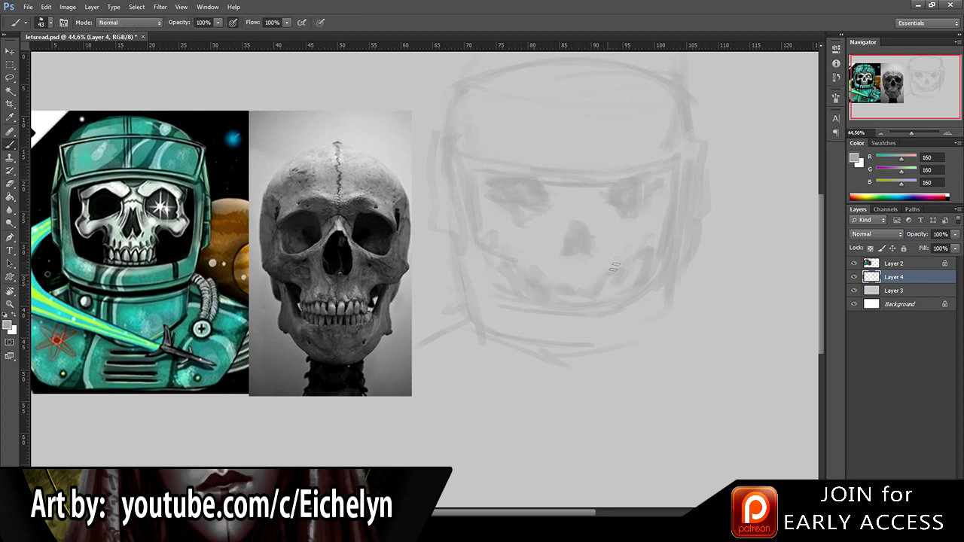
pyautogui.moveTo(577, 260); pyautogui.dragTo(573, 235)
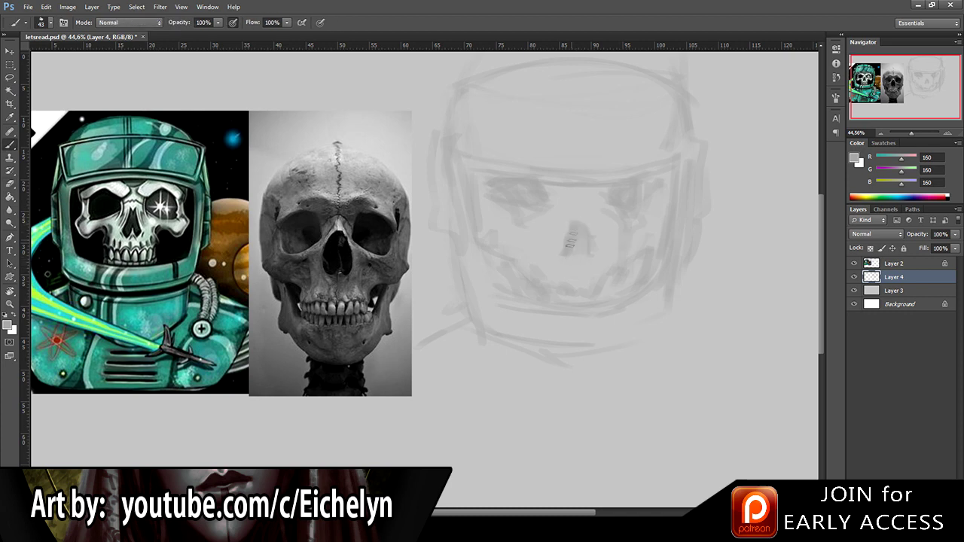
pyautogui.moveTo(513, 217); pyautogui.dragTo(548, 195)
# Sketch the suit's neck, collar and shoulder lines below the helmet.
pyautogui.moveTo(677, 303); pyautogui.dragTo(741, 352)
pyautogui.moveTo(477, 343); pyautogui.dragTo(520, 410)
pyautogui.moveTo(554, 422)
pyautogui.mouseDown()
pyautogui.moveTo(619, 416)
pyautogui.moveTo(666, 323)
pyautogui.mouseUp()
pyautogui.moveTo(472, 346); pyautogui.dragTo(527, 416)
pyautogui.moveTo(528, 358); pyautogui.dragTo(524, 410)
pyautogui.moveTo(729, 404); pyautogui.dragTo(749, 482)
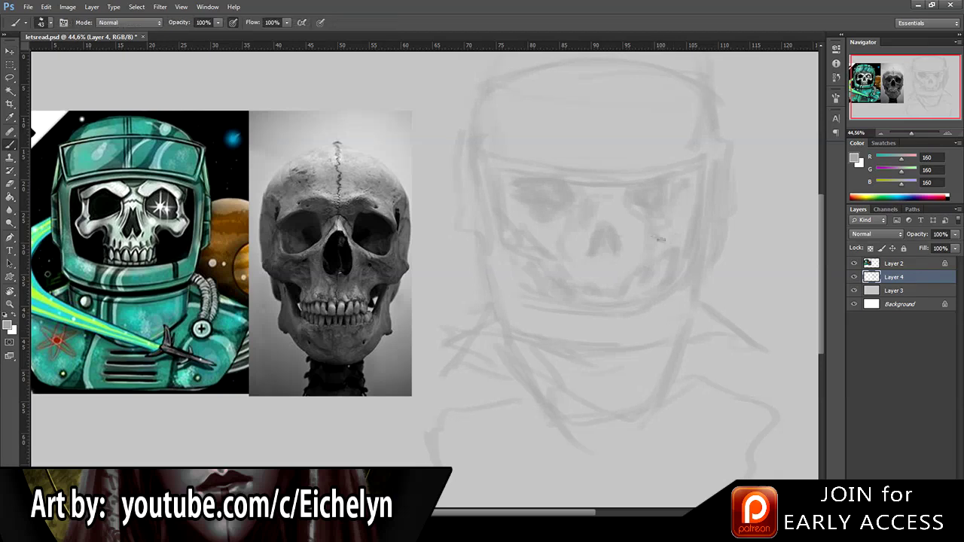
# Add a new layer above the rough sketch and draw the visor's lower edge as a double curve in gray RGB 110.
pyautogui.hotkey('ctrl', 'shift', 'alt', 'n')
pyautogui.keyDown('alt'); pyautogui.click(699, 144); pyautogui.keyUp('alt')
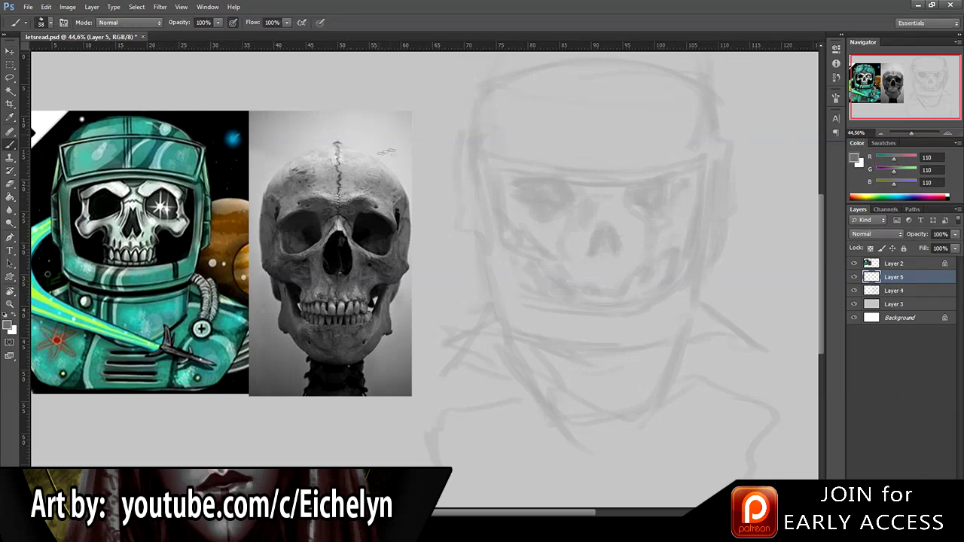
pyautogui.moveTo(498, 170)
pyautogui.mouseDown()
pyautogui.moveTo(641, 181)
pyautogui.moveTo(704, 160)
pyautogui.mouseUp()
pyautogui.press('e')
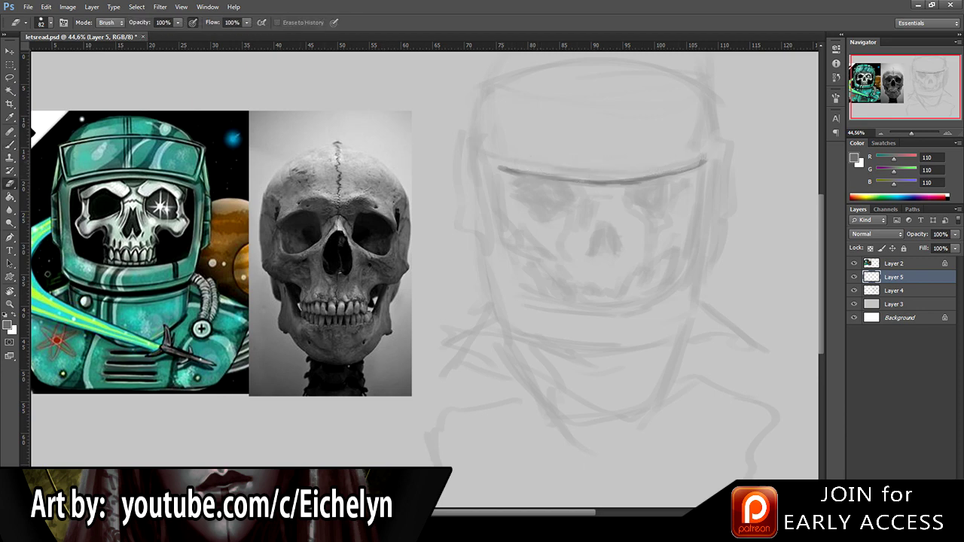
pyautogui.press('b')
pyautogui.moveTo(482, 155); pyautogui.dragTo(592, 172)
pyautogui.press('e')
pyautogui.press('b')
pyautogui.moveTo(533, 167)
pyautogui.mouseDown()
pyautogui.moveTo(639, 171)
pyautogui.moveTo(702, 156)
pyautogui.mouseUp()
# Outline the visor's sides and curved top edge, draw its vertical center seam, and save the document.
pyautogui.moveTo(476, 105); pyautogui.dragTo(490, 161)
pyautogui.moveTo(476, 85)
pyautogui.mouseDown()
pyautogui.moveTo(497, 94)
pyautogui.moveTo(573, 62)
pyautogui.moveTo(608, 60)
pyautogui.moveTo(702, 79)
pyautogui.moveTo(719, 112)
pyautogui.mouseUp()
pyautogui.moveTo(709, 155); pyautogui.dragTo(697, 122)
pyautogui.moveTo(682, 69)
pyautogui.mouseDown()
pyautogui.moveTo(714, 104)
pyautogui.moveTo(711, 160)
pyautogui.mouseUp()
pyautogui.moveTo(472, 96); pyautogui.dragTo(535, 69)
pyautogui.hotkey('ctrl', 's')
pyautogui.moveTo(594, 54); pyautogui.dragTo(599, 170)
# Outline and fill both eye sockets and the two-part nose cavity in darker gray.
pyautogui.moveTo(526, 178); pyautogui.dragTo(569, 193)
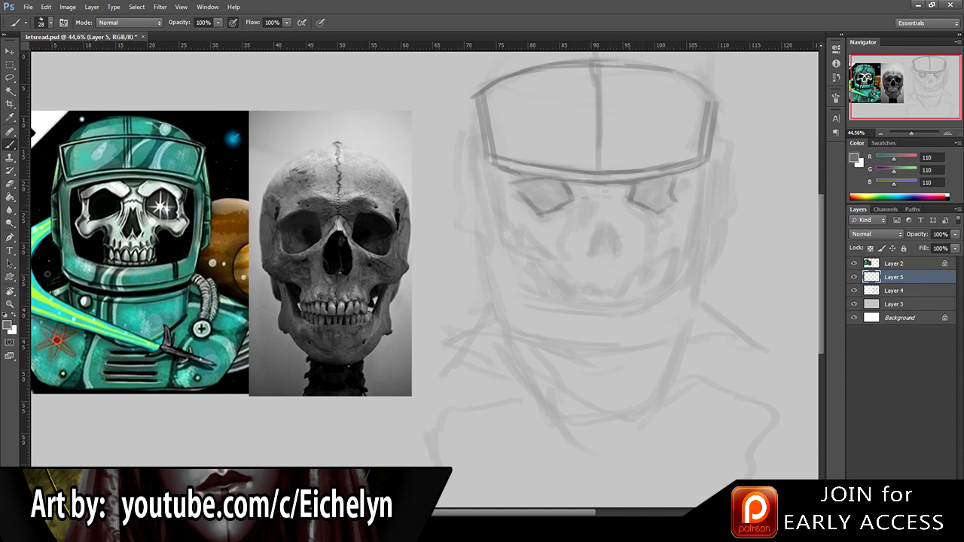
pyautogui.moveTo(563, 183)
pyautogui.mouseDown()
pyautogui.moveTo(540, 208)
pyautogui.moveTo(567, 194)
pyautogui.mouseUp()
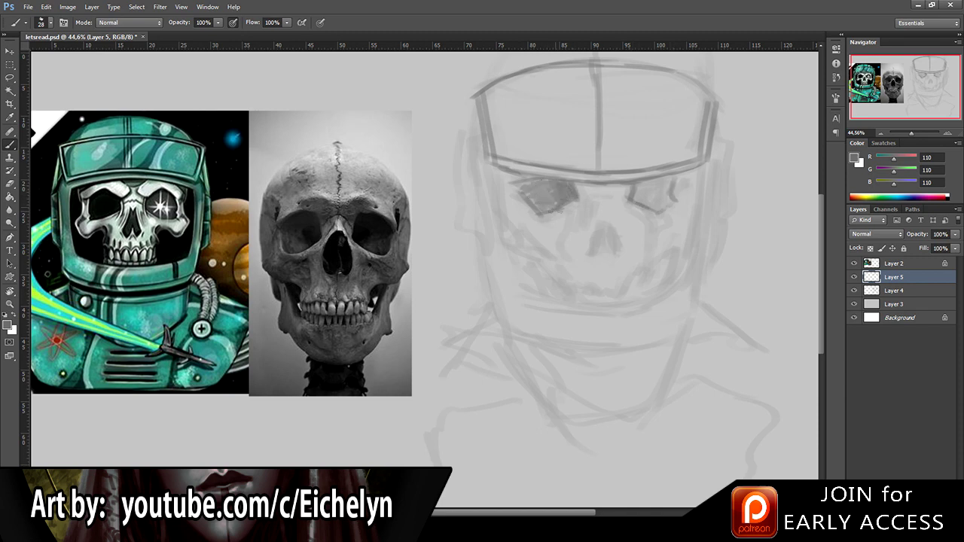
pyautogui.moveTo(635, 201); pyautogui.dragTo(667, 187)
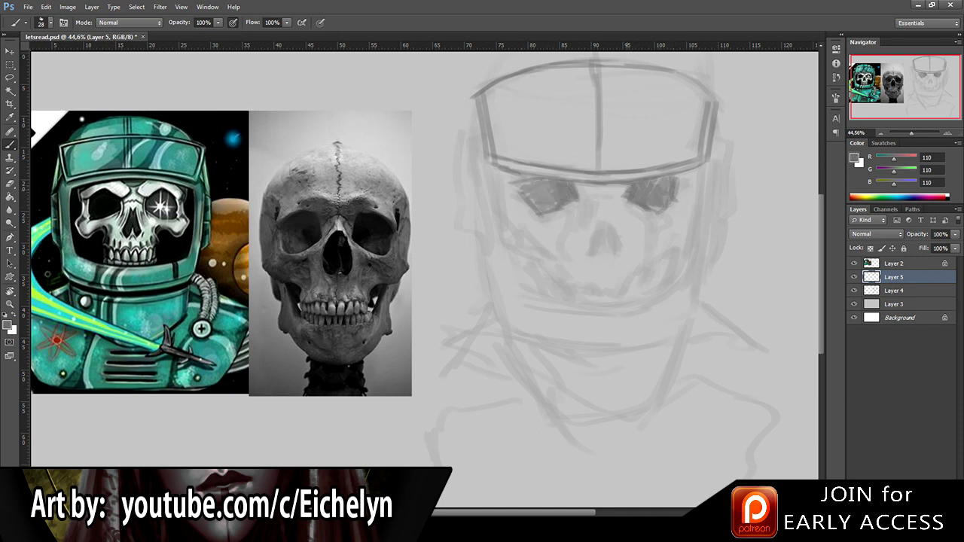
pyautogui.moveTo(597, 223)
pyautogui.mouseDown()
pyautogui.moveTo(590, 246)
pyautogui.moveTo(620, 251)
pyautogui.mouseUp()
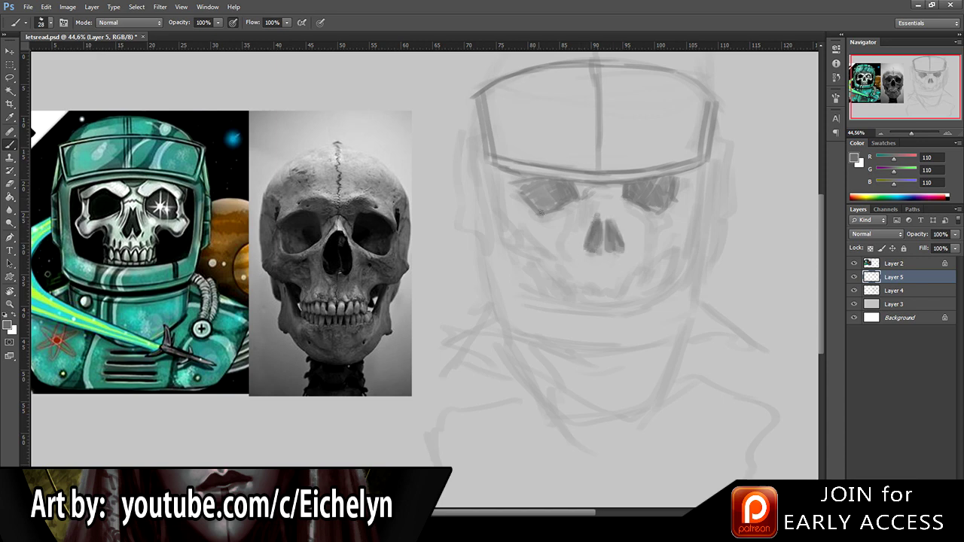
pyautogui.press('e')
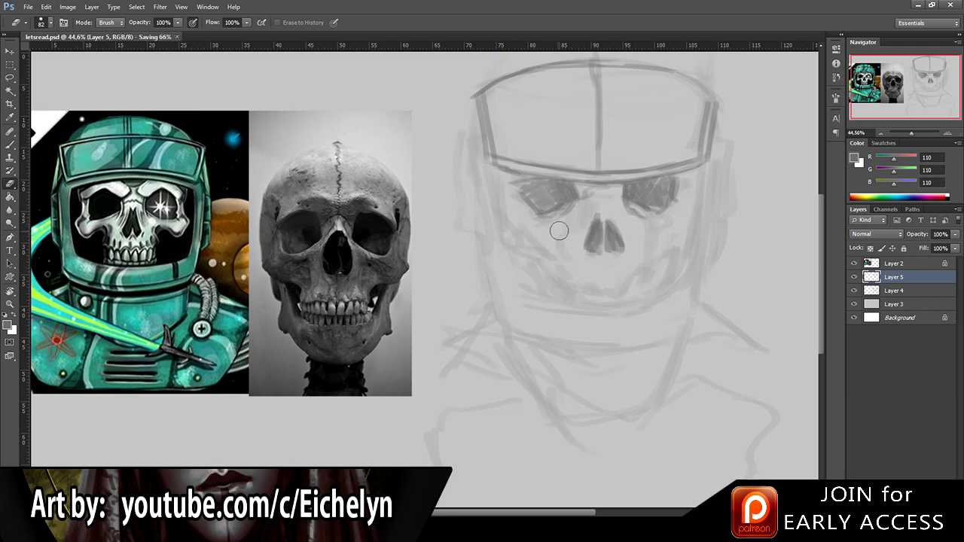
pyautogui.press('b')
# Draw the skull's left cheekbone and the left and right side edges of the helmet's face opening.
pyautogui.moveTo(508, 228); pyautogui.dragTo(540, 241)
pyautogui.moveTo(493, 170); pyautogui.dragTo(518, 267)
pyautogui.hotkey('ctrl', 'z')
pyautogui.moveTo(505, 222); pyautogui.dragTo(521, 298)
pyautogui.moveTo(709, 162); pyautogui.dragTo(684, 282)
pyautogui.moveTo(687, 222); pyautogui.dragTo(682, 279)
# Draw the contour of the skull's right cheekbone down to the upper jaw.
pyautogui.moveTo(678, 232)
pyautogui.mouseDown()
pyautogui.moveTo(652, 237)
pyautogui.moveTo(653, 261)
pyautogui.mouseUp()
pyautogui.moveTo(689, 205)
pyautogui.mouseDown()
pyautogui.moveTo(660, 240)
pyautogui.moveTo(684, 222)
pyautogui.mouseUp()
pyautogui.moveTo(687, 225); pyautogui.dragTo(650, 238)
pyautogui.moveTo(652, 243); pyautogui.dragTo(654, 269)
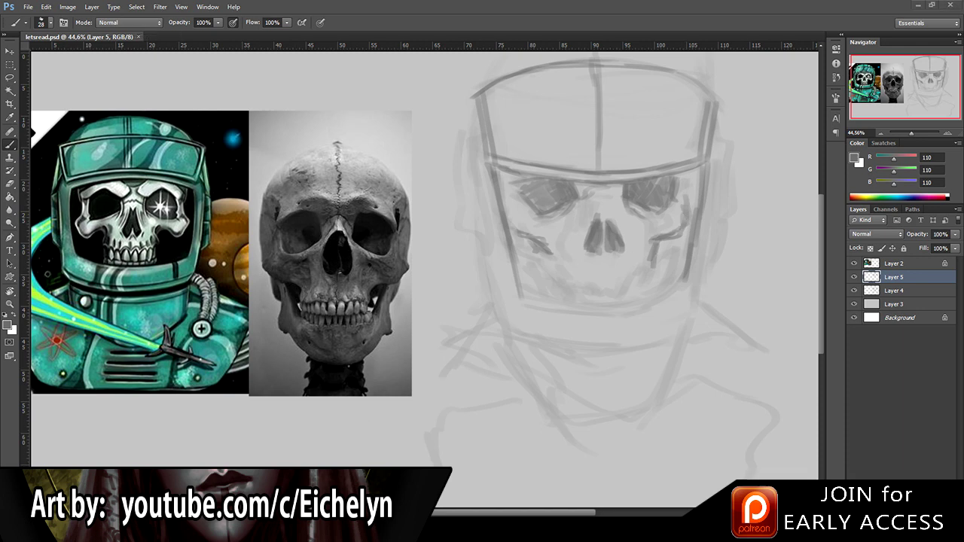
# Refine the left cheek and jaw with a 60 px eraser, and draw the curved bottom edge of the face opening.
pyautogui.press('e')
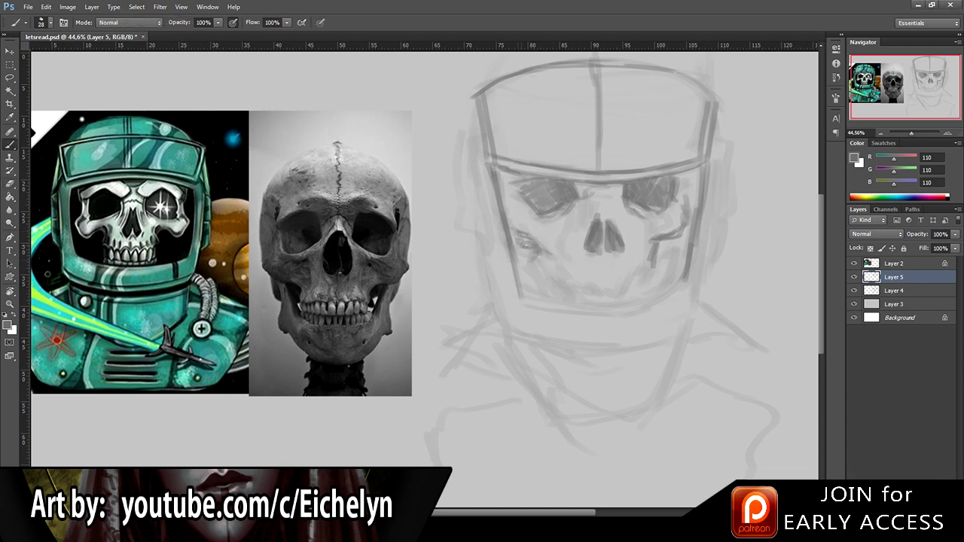
pyautogui.press('[')
pyautogui.press('[')
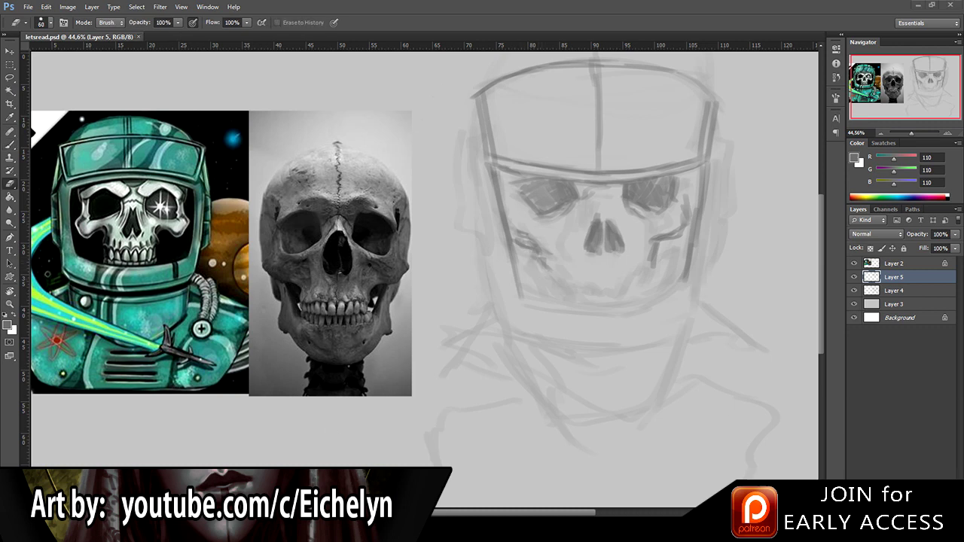
pyautogui.press('b')
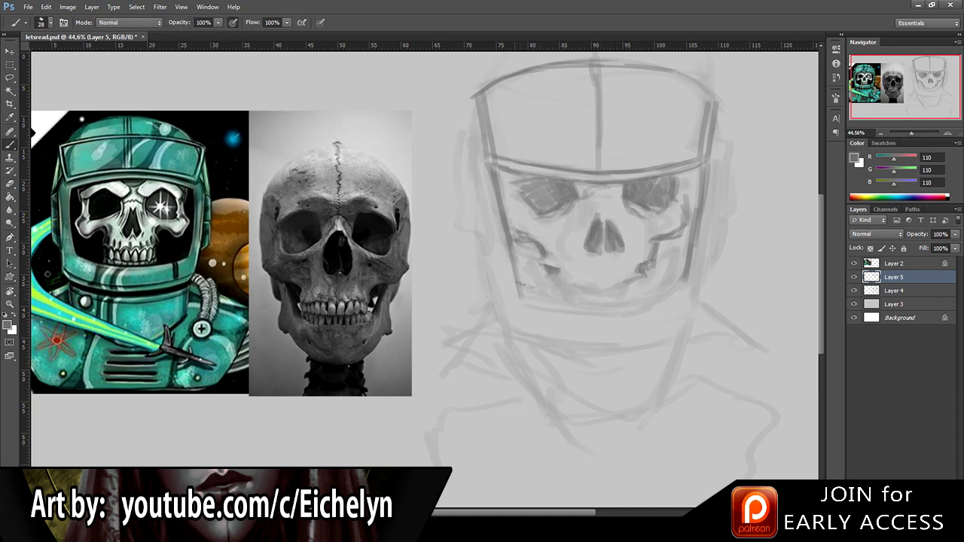
pyautogui.moveTo(518, 285)
pyautogui.mouseDown()
pyautogui.moveTo(608, 294)
pyautogui.moveTo(686, 273)
pyautogui.mouseUp()
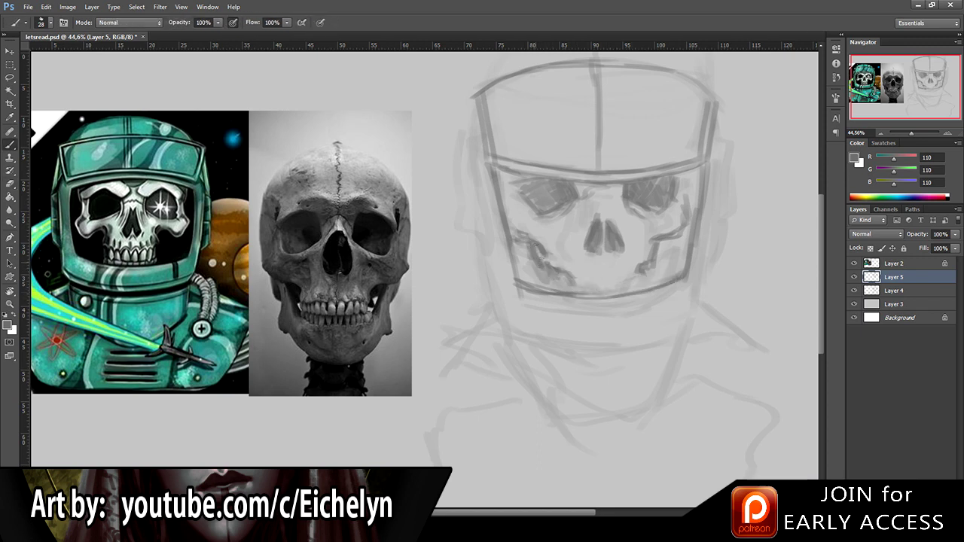
# Darken the jaw hollows and rework the skull's mouth line with the brush and eraser.
pyautogui.press('e')
pyautogui.press('b')
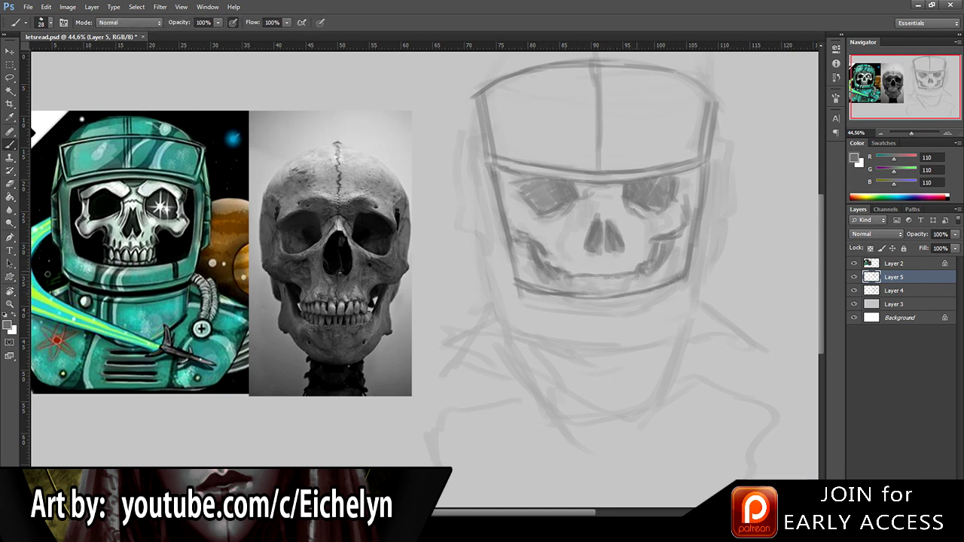
pyautogui.press('e')
pyautogui.moveTo(573, 288)
pyautogui.mouseDown()
pyautogui.moveTo(633, 269)
pyautogui.moveTo(642, 279)
pyautogui.mouseUp()
pyautogui.press('b')
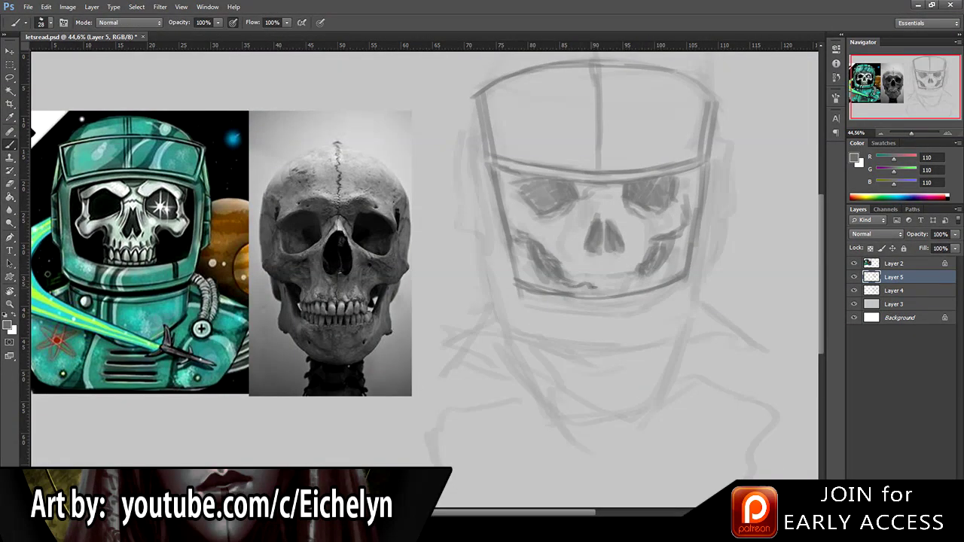
# Draw the lower mouth contour and shade the gaps between the skull and the sides of the face opening.
pyautogui.moveTo(588, 291); pyautogui.dragTo(678, 239)
pyautogui.moveTo(686, 279)
pyautogui.mouseDown()
pyautogui.moveTo(698, 170)
pyautogui.moveTo(690, 247)
pyautogui.mouseUp()
pyautogui.moveTo(516, 244); pyautogui.dragTo(526, 282)
pyautogui.moveTo(680, 240); pyautogui.dragTo(667, 276)
pyautogui.moveTo(509, 218); pyautogui.dragTo(493, 163)
pyautogui.moveTo(546, 183)
pyautogui.mouseDown()
pyautogui.moveTo(530, 210)
pyautogui.moveTo(520, 208)
pyautogui.moveTo(539, 199)
pyautogui.mouseUp()
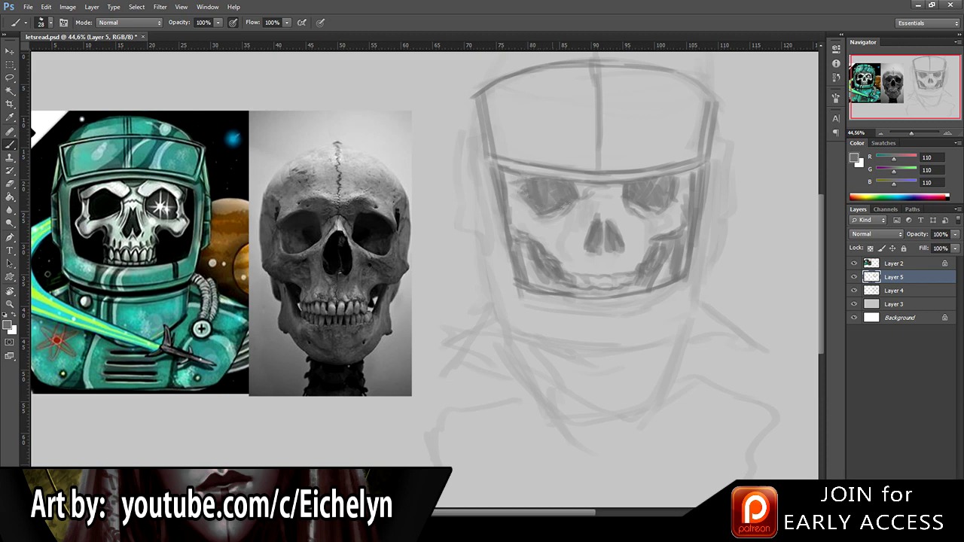
pyautogui.press('e')
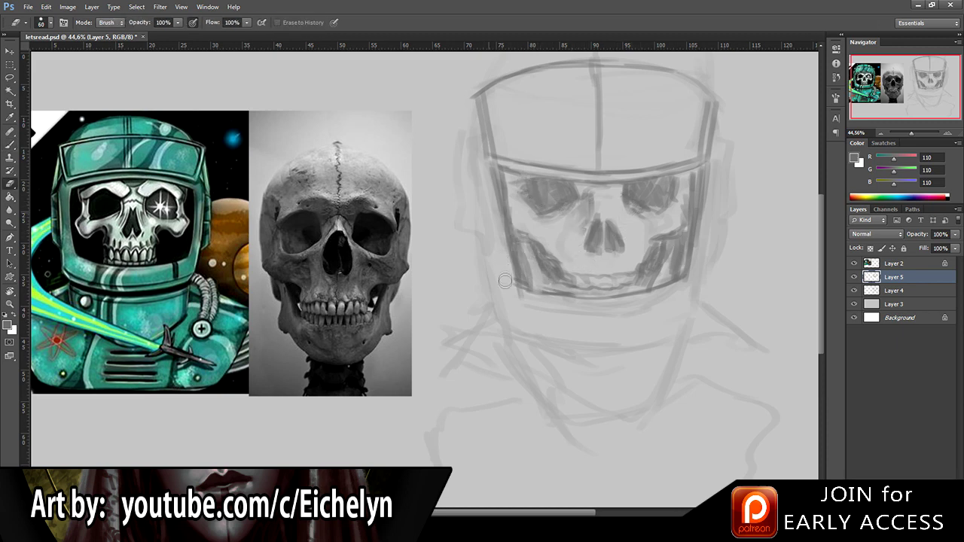
# Clean up the sides of the face opening with the eraser and draw the outer helmet contour beside both visor edges.
pyautogui.moveTo(712, 177); pyautogui.dragTo(689, 275)
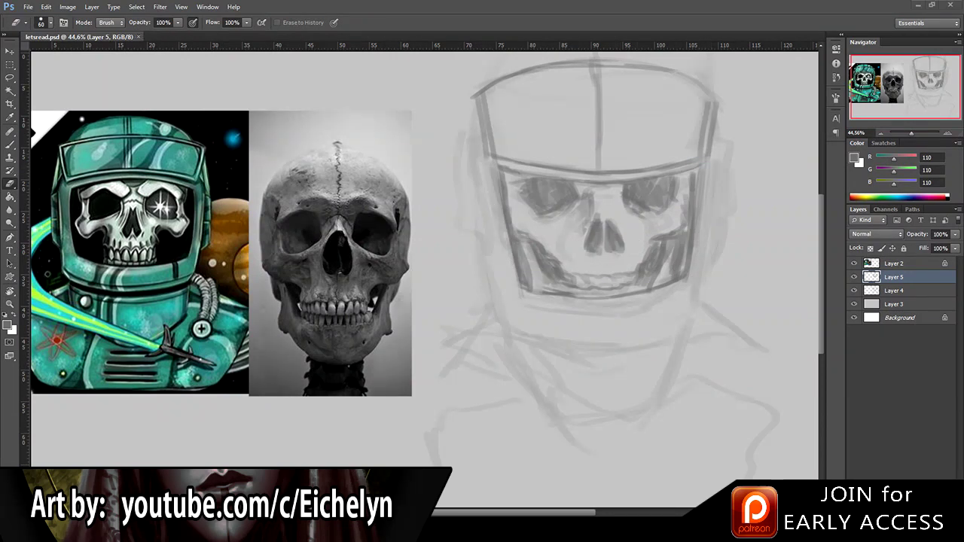
pyautogui.press('b')
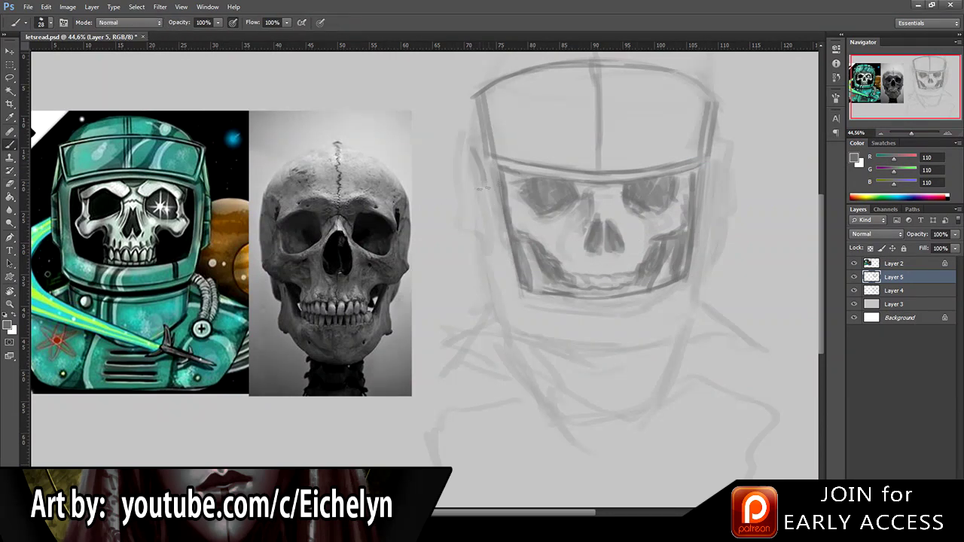
pyautogui.moveTo(481, 158); pyautogui.dragTo(486, 74)
pyautogui.moveTo(708, 63); pyautogui.dragTo(720, 141)
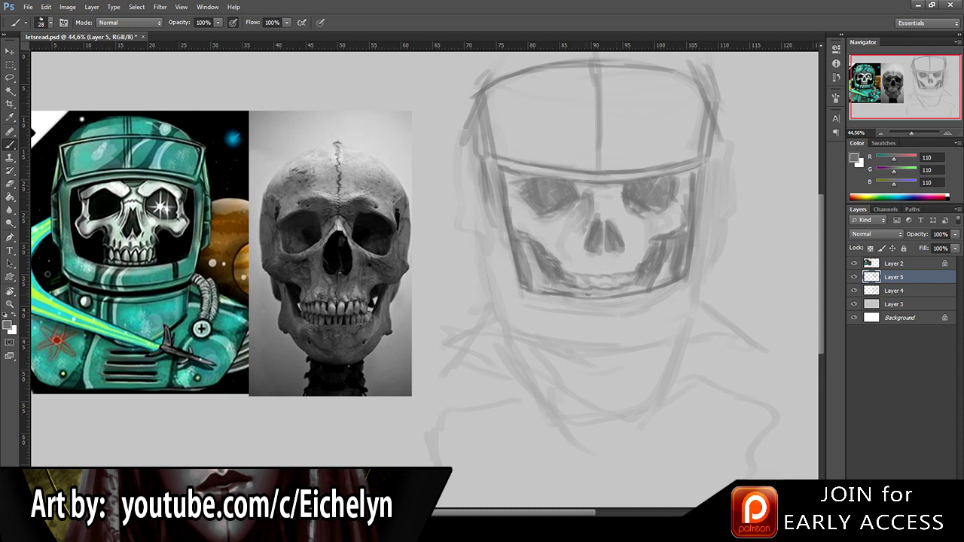
# Refine the shapes of both eye sockets with alternating brush and eraser strokes.
pyautogui.press('e')
pyautogui.moveTo(538, 179)
pyautogui.mouseDown()
pyautogui.moveTo(573, 184)
pyautogui.moveTo(536, 179)
pyautogui.mouseUp()
pyautogui.press('b')
pyautogui.moveTo(625, 186); pyautogui.dragTo(663, 177)
pyautogui.press('e')
pyautogui.press('b')
pyautogui.press('e')
pyautogui.press('b')
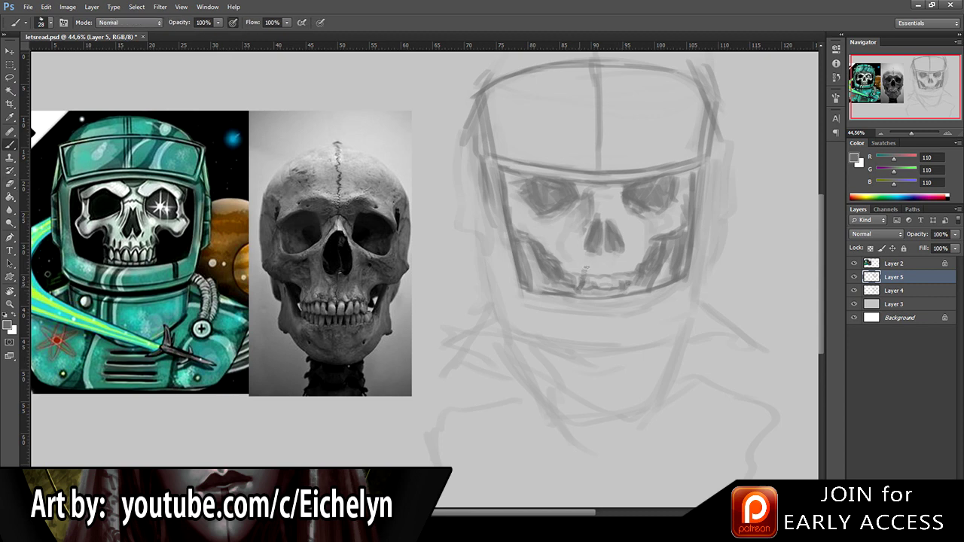
# Rework the skull's teeth and lower mouth area with the brush and eraser.
pyautogui.press('e')
pyautogui.press('b')
pyautogui.press('e')
pyautogui.press('b')
pyautogui.press('e')
pyautogui.press('b')
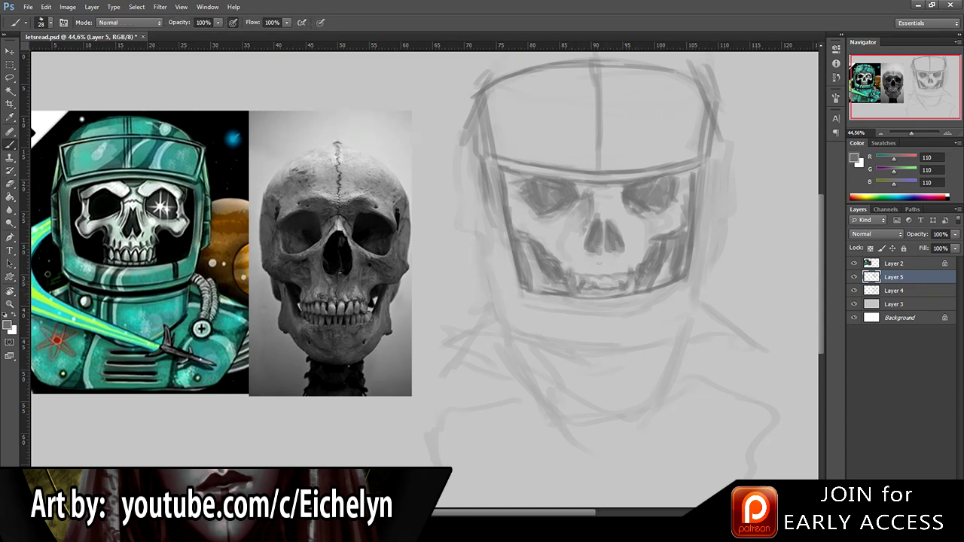
# Reinforce the left edge of the face opening, and draw the helmet's side contours and earpieces on both sides.
pyautogui.moveTo(511, 213); pyautogui.dragTo(510, 174)
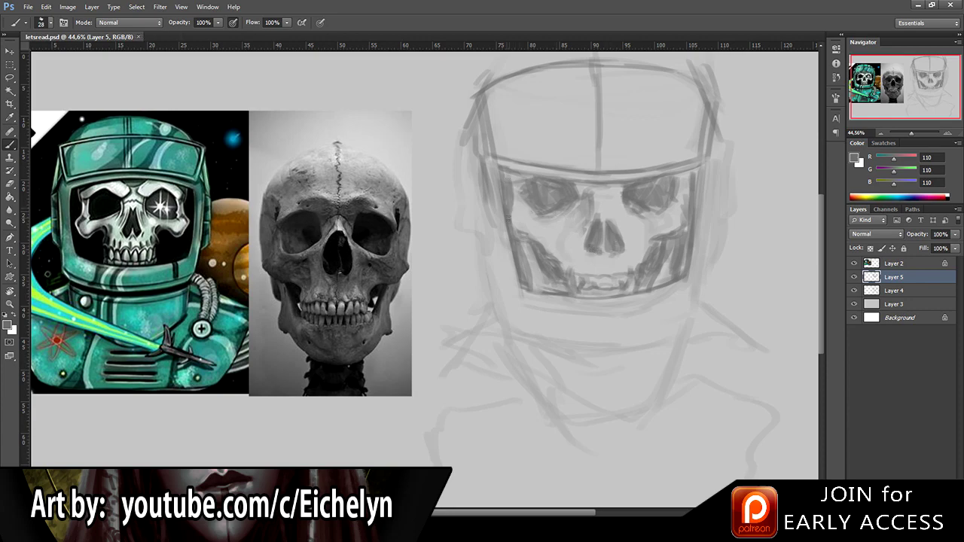
pyautogui.scroll(-1, 564, 230)
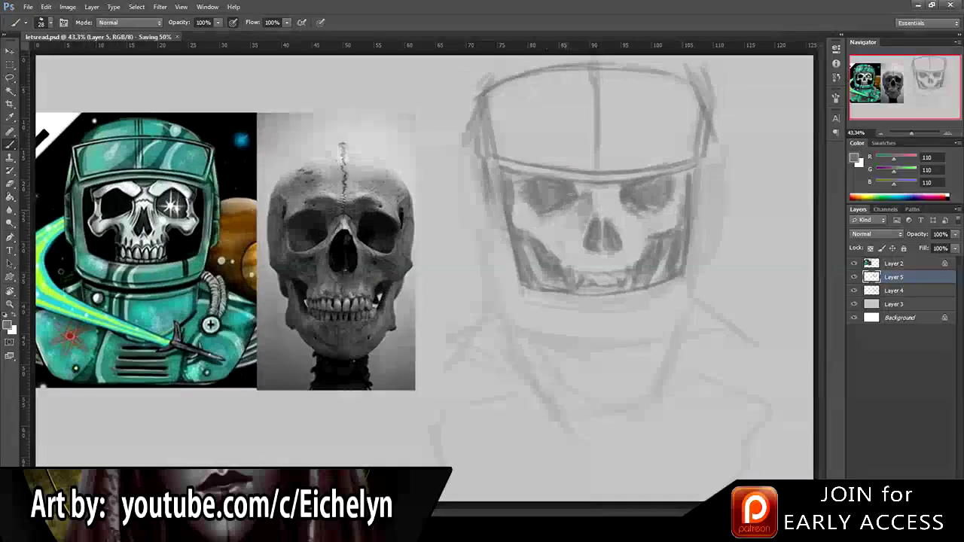
pyautogui.moveTo(479, 162); pyautogui.dragTo(472, 229)
pyautogui.moveTo(461, 143); pyautogui.dragTo(444, 226)
pyautogui.moveTo(491, 157)
pyautogui.mouseDown()
pyautogui.moveTo(454, 251)
pyautogui.moveTo(464, 259)
pyautogui.mouseUp()
pyautogui.moveTo(723, 136); pyautogui.dragTo(727, 234)
pyautogui.moveTo(713, 216); pyautogui.dragTo(708, 239)
pyautogui.moveTo(712, 156); pyautogui.dragTo(696, 273)
pyautogui.moveTo(701, 233); pyautogui.dragTo(687, 300)
# Draw a second curved line under the face opening to form its lower rim, and tidy the left cheek.
pyautogui.moveTo(489, 216)
pyautogui.mouseDown()
pyautogui.moveTo(480, 300)
pyautogui.moveTo(492, 309)
pyautogui.moveTo(664, 290)
pyautogui.mouseUp()
pyautogui.moveTo(544, 300); pyautogui.dragTo(661, 289)
pyautogui.hotkey('ctrl', 'z')
pyautogui.moveTo(531, 302); pyautogui.dragTo(666, 291)
pyautogui.moveTo(519, 202); pyautogui.dragTo(520, 235)
pyautogui.moveTo(515, 212); pyautogui.dragTo(574, 235)
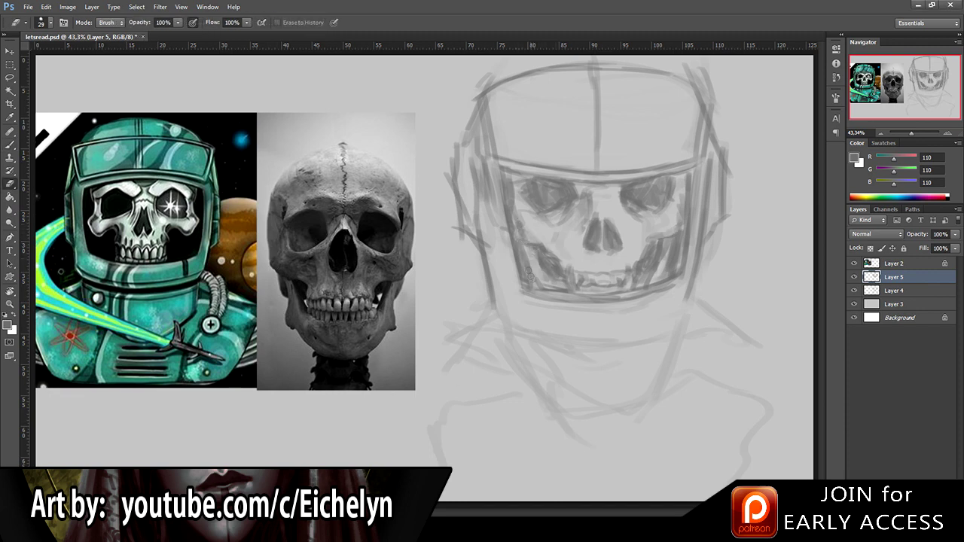
# Draw and clean up the curved lower edge of the helmet above the neck.
pyautogui.moveTo(502, 318); pyautogui.dragTo(626, 351)
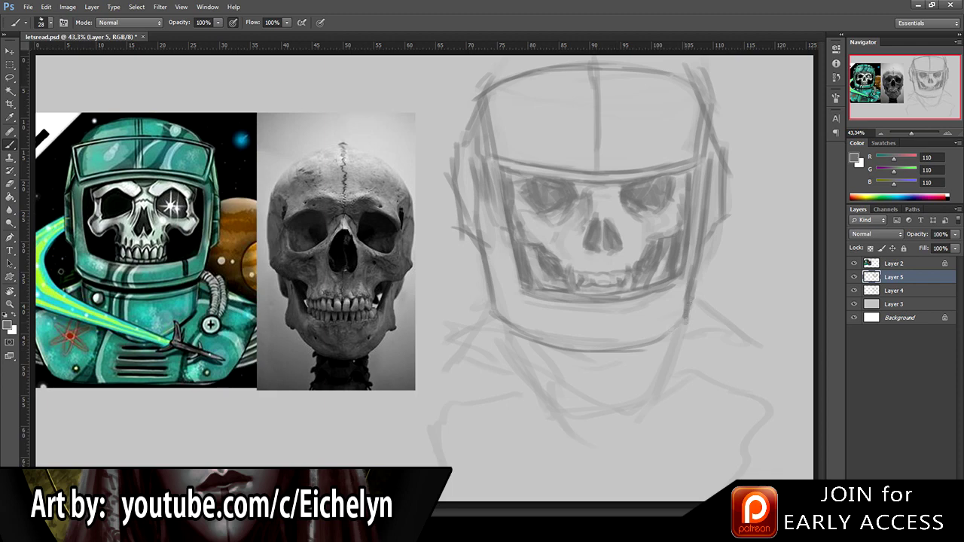
pyautogui.press('e')
pyautogui.moveTo(487, 312); pyautogui.dragTo(522, 343)
pyautogui.press('b')
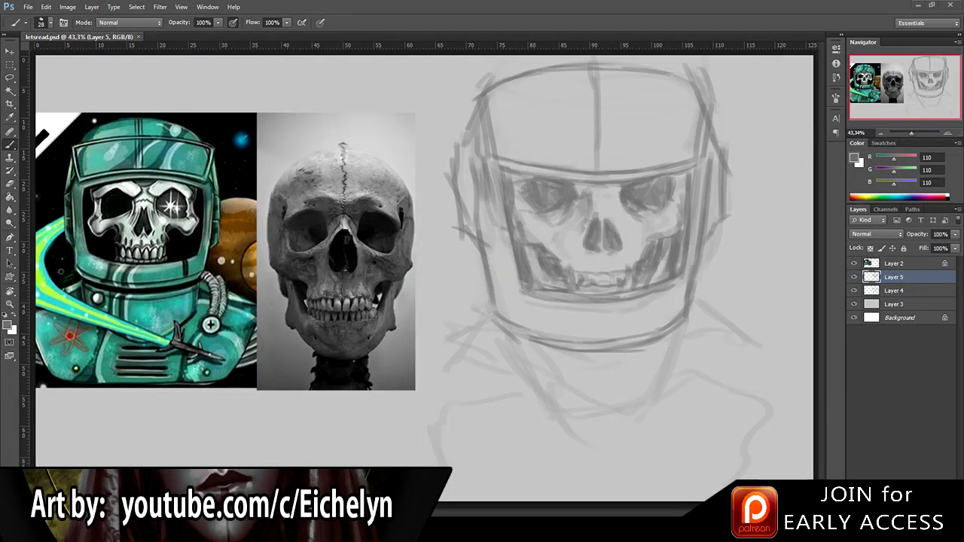
# Draw the rounded neck guard and collar ring below the helmet, and mark both shoulder lines.
pyautogui.moveTo(510, 331)
pyautogui.mouseDown()
pyautogui.moveTo(531, 377)
pyautogui.moveTo(614, 433)
pyautogui.mouseUp()
pyautogui.moveTo(682, 320)
pyautogui.mouseDown()
pyautogui.moveTo(561, 416)
pyautogui.moveTo(647, 423)
pyautogui.mouseUp()
pyautogui.press('e')
pyautogui.moveTo(512, 364); pyautogui.dragTo(648, 413)
pyautogui.moveTo(499, 328)
pyautogui.mouseDown()
pyautogui.moveTo(527, 380)
pyautogui.moveTo(554, 360)
pyautogui.moveTo(675, 336)
pyautogui.mouseUp()
pyautogui.moveTo(499, 322)
pyautogui.mouseDown()
pyautogui.moveTo(452, 346)
pyautogui.moveTo(418, 356)
pyautogui.mouseUp()
pyautogui.moveTo(691, 309); pyautogui.dragTo(767, 369)
# Draw the helmet dome's outer contour and curved lines fanning from the visor's top centre with a 34 px brush.
pyautogui.moveTo(515, 54)
pyautogui.mouseDown()
pyautogui.moveTo(471, 113)
pyautogui.moveTo(504, 66)
pyautogui.moveTo(467, 106)
pyautogui.moveTo(468, 153)
pyautogui.mouseUp()
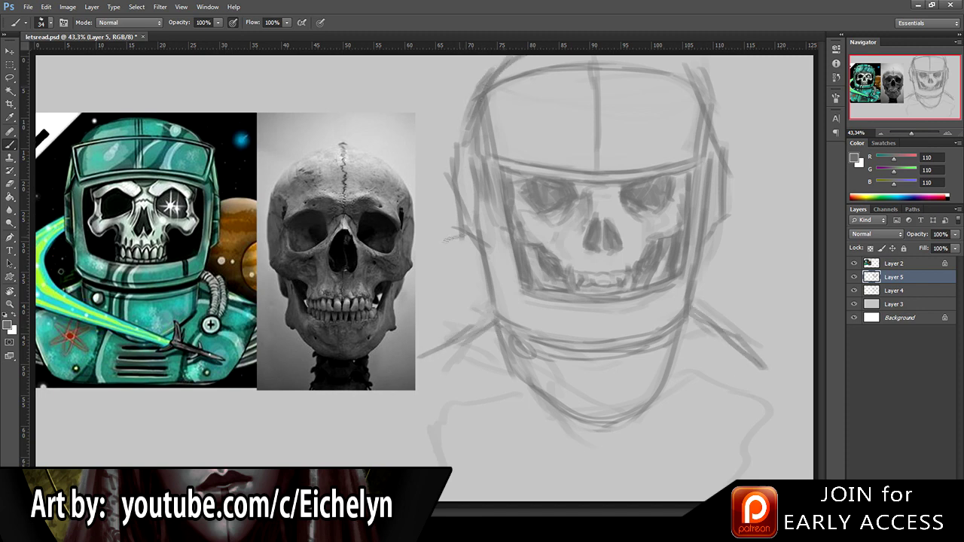
pyautogui.moveTo(692, 92); pyautogui.dragTo(512, 90)
pyautogui.moveTo(585, 68); pyautogui.dragTo(493, 88)
pyautogui.moveTo(498, 150); pyautogui.dragTo(585, 67)
pyautogui.moveTo(601, 69); pyautogui.dragTo(665, 136)
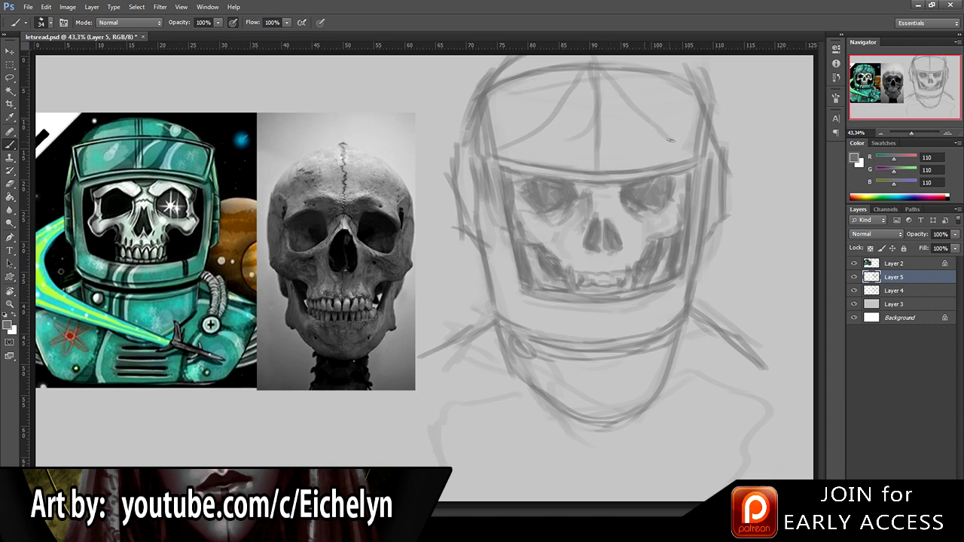
# Strengthen the neck guard's contour and draw the suit's collar lines running from the neck to the chest.
pyautogui.moveTo(687, 332); pyautogui.dragTo(612, 433)
pyautogui.moveTo(534, 358); pyautogui.dragTo(500, 399)
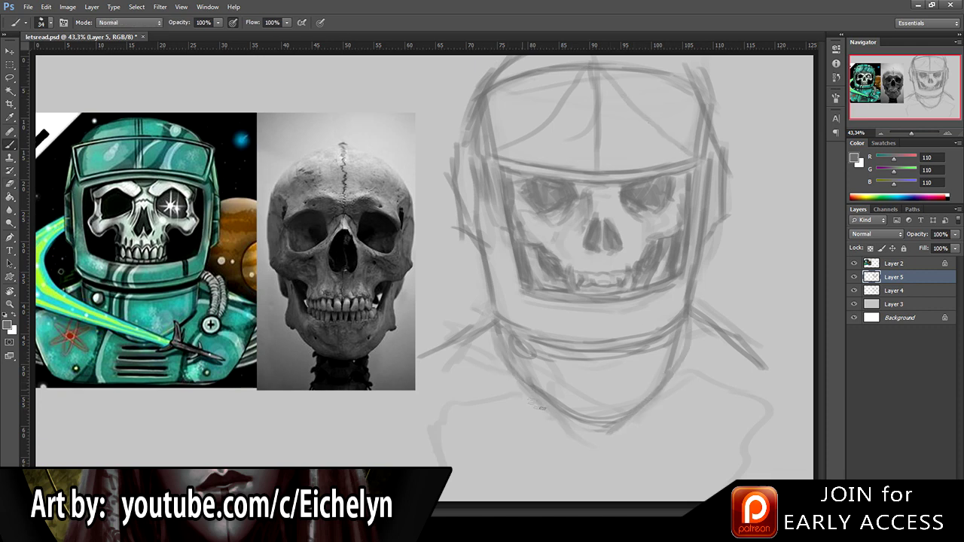
pyautogui.moveTo(575, 422); pyautogui.dragTo(520, 399)
pyautogui.moveTo(532, 398); pyautogui.dragTo(521, 481)
pyautogui.moveTo(735, 353); pyautogui.dragTo(650, 401)
pyautogui.moveTo(528, 345); pyautogui.dragTo(453, 425)
# Extend both shoulder lines and rough in the chest lines and the small ribs at the chest's centre.
pyautogui.moveTo(487, 316); pyautogui.dragTo(431, 360)
pyautogui.moveTo(751, 345); pyautogui.dragTo(807, 393)
pyautogui.moveTo(697, 422); pyautogui.dragTo(665, 481)
pyautogui.moveTo(553, 472); pyautogui.dragTo(627, 460)
pyautogui.moveTo(565, 478); pyautogui.dragTo(612, 488)
# Merge Layer 4 with Layer 5, add a new empty layer above them, and save the file.
pyautogui.keyDown('shift'); pyautogui.click(898, 292); pyautogui.keyUp('shift')
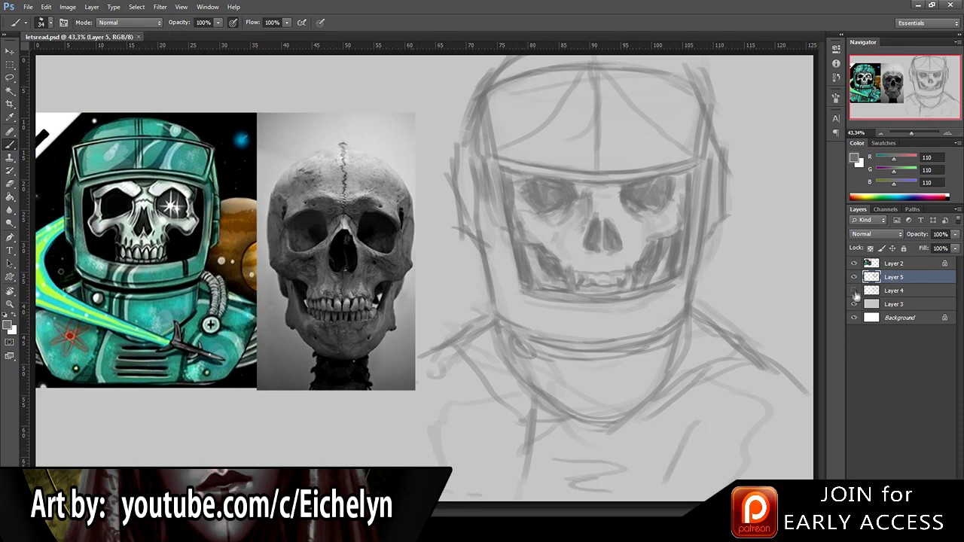
pyautogui.hotkey('ctrl', 'e')
pyautogui.hotkey('ctrl', 'shift', 'alt', 'n')
pyautogui.hotkey('ctrl', 's')
# Set a 26 px brush with dark grey (RGB 57) and darken the skull's eye sockets and nose cavity.
pyautogui.keyDown('alt'); pyautogui.click(483, 97); pyautogui.keyUp('alt')
pyautogui.press('[')
pyautogui.keyDown('alt'); pyautogui.click(571, 191); pyautogui.keyUp('alt')
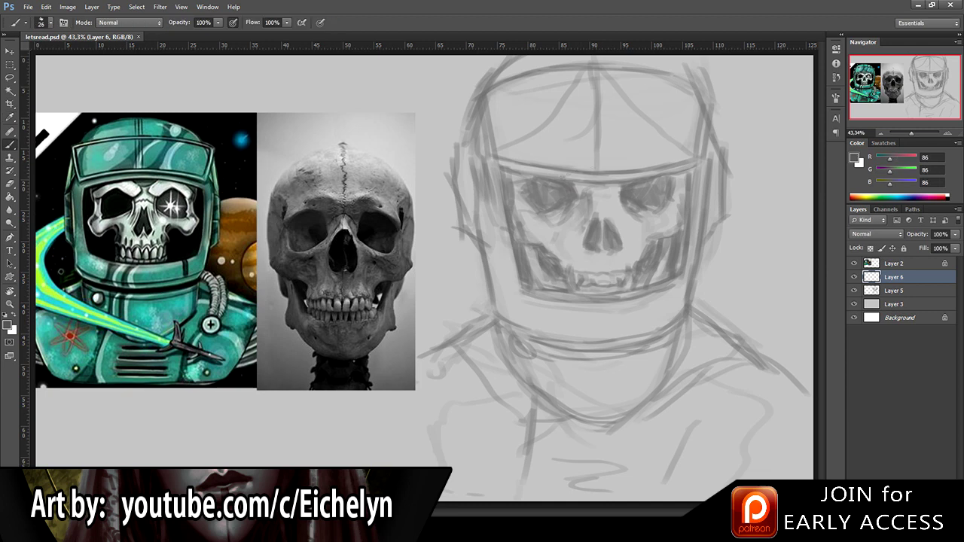
pyautogui.keyDown('alt'); pyautogui.click(571, 190); pyautogui.keyUp('alt')
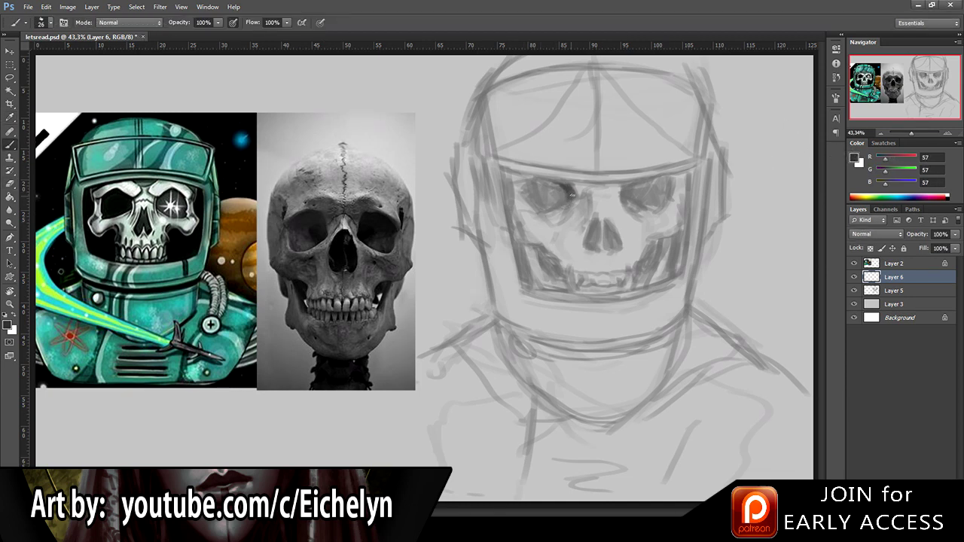
pyautogui.moveTo(545, 183)
pyautogui.mouseDown()
pyautogui.moveTo(550, 208)
pyautogui.moveTo(579, 186)
pyautogui.mouseUp()
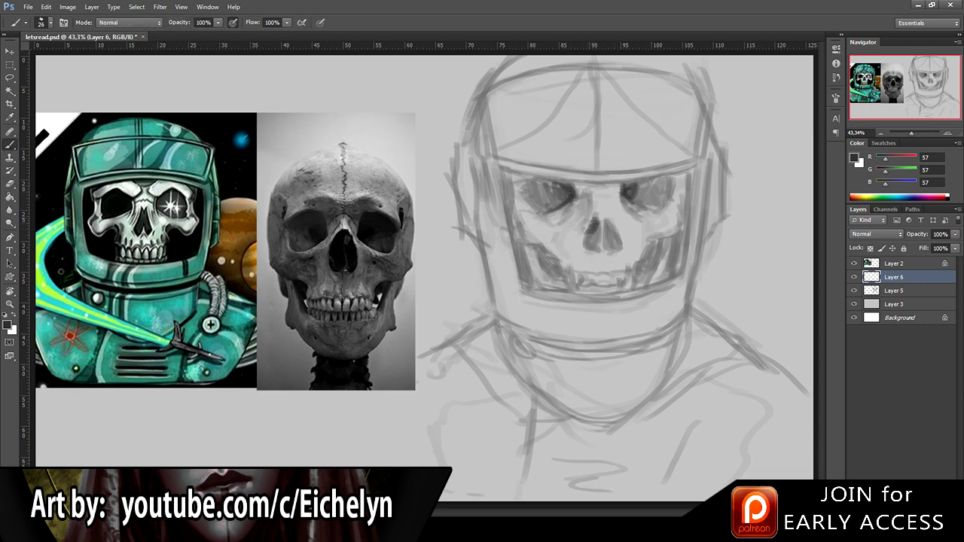
pyautogui.moveTo(610, 220); pyautogui.dragTo(613, 235)
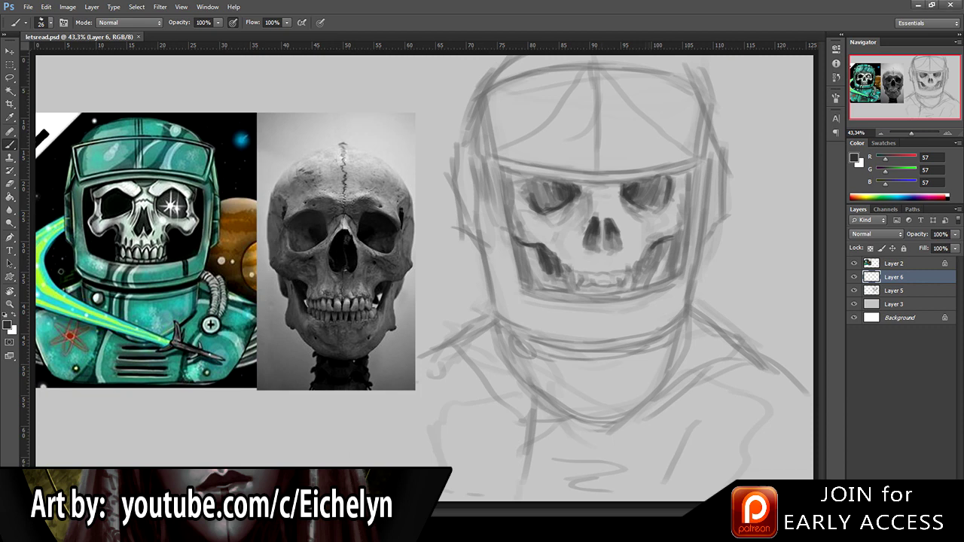
# Darken the side edges of the face opening and deepen the shading in both eye sockets.
pyautogui.moveTo(520, 240); pyautogui.dragTo(515, 273)
pyautogui.moveTo(505, 166); pyautogui.dragTo(501, 211)
pyautogui.moveTo(692, 165); pyautogui.dragTo(688, 232)
pyautogui.moveTo(541, 180)
pyautogui.mouseDown()
pyautogui.moveTo(555, 206)
pyautogui.moveTo(583, 213)
pyautogui.mouseUp()
pyautogui.moveTo(628, 201); pyautogui.dragTo(632, 211)
pyautogui.moveTo(654, 206); pyautogui.dragTo(666, 211)
# Darken the hollows beside the jaw and the gap along the right side of the face opening.
pyautogui.moveTo(553, 273); pyautogui.dragTo(562, 281)
pyautogui.moveTo(660, 248); pyautogui.dragTo(657, 275)
pyautogui.moveTo(684, 215); pyautogui.dragTo(678, 266)
pyautogui.moveTo(676, 261); pyautogui.dragTo(671, 279)
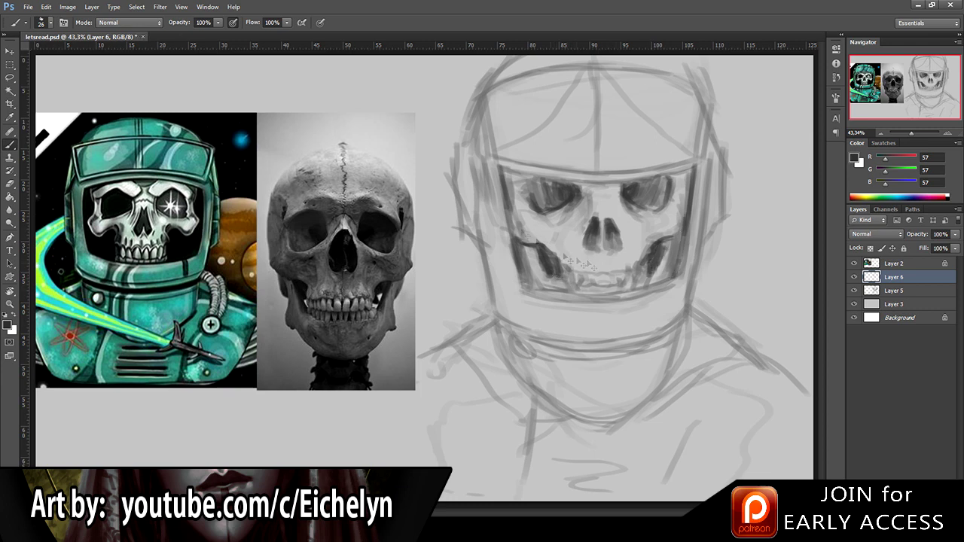
# Darken the face opening's lower corners and double rim, adding short ticks beneath the rim.
pyautogui.moveTo(528, 288)
pyautogui.mouseDown()
pyautogui.moveTo(562, 292)
pyautogui.moveTo(521, 239)
pyautogui.mouseUp()
pyautogui.moveTo(683, 224); pyautogui.dragTo(669, 285)
pyautogui.moveTo(523, 288)
pyautogui.mouseDown()
pyautogui.moveTo(607, 301)
pyautogui.moveTo(564, 311)
pyautogui.mouseUp()
pyautogui.moveTo(588, 301); pyautogui.dragTo(587, 318)
pyautogui.moveTo(531, 305)
pyautogui.mouseDown()
pyautogui.moveTo(643, 307)
pyautogui.moveTo(635, 301)
pyautogui.mouseUp()
pyautogui.moveTo(565, 295); pyautogui.dragTo(678, 279)
pyautogui.moveTo(634, 301); pyautogui.dragTo(678, 278)
pyautogui.moveTo(667, 285); pyautogui.dragTo(654, 311)
# Trace the visor's lower, upper and side edges with dark lines and save the file.
pyautogui.moveTo(488, 155); pyautogui.dragTo(680, 170)
pyautogui.moveTo(482, 93)
pyautogui.mouseDown()
pyautogui.moveTo(487, 152)
pyautogui.moveTo(657, 75)
pyautogui.moveTo(705, 96)
pyautogui.mouseUp()
pyautogui.moveTo(704, 97); pyautogui.dragTo(693, 152)
pyautogui.moveTo(490, 98); pyautogui.dragTo(485, 155)
pyautogui.hotkey('ctrl', 's')
# Darken the visor's centre seam and the diagonal lines on either side of it, saving the file in between.
pyautogui.moveTo(597, 69)
pyautogui.mouseDown()
pyautogui.moveTo(599, 164)
pyautogui.moveTo(562, 104)
pyautogui.mouseUp()
pyautogui.moveTo(513, 143); pyautogui.dragTo(563, 104)
pyautogui.hotkey('ctrl', 's')
pyautogui.moveTo(630, 103); pyautogui.dragTo(656, 128)
# Outline the helmet dome and its sides beyond the visor, darken the face opening's upper left edge, and save.
pyautogui.moveTo(478, 92); pyautogui.dragTo(509, 56)
pyautogui.moveTo(466, 109)
pyautogui.mouseDown()
pyautogui.moveTo(503, 65)
pyautogui.moveTo(462, 148)
pyautogui.mouseUp()
pyautogui.moveTo(678, 56)
pyautogui.mouseDown()
pyautogui.moveTo(706, 82)
pyautogui.moveTo(716, 140)
pyautogui.mouseUp()
pyautogui.moveTo(489, 168); pyautogui.dragTo(538, 175)
pyautogui.hotkey('ctrl', 's')
pyautogui.moveTo(542, 178)
pyautogui.mouseDown()
pyautogui.moveTo(606, 184)
pyautogui.moveTo(697, 161)
pyautogui.mouseUp()
pyautogui.hotkey('ctrl', 'z')
pyautogui.moveTo(574, 174); pyautogui.dragTo(630, 178)
pyautogui.hotkey('ctrl', 'z')
# Save the file, touch up both cheeks, and darken the skull's mouth corners with short strokes.
pyautogui.hotkey('ctrl', 's')
pyautogui.moveTo(663, 209); pyautogui.dragTo(639, 236)
pyautogui.moveTo(525, 210); pyautogui.dragTo(529, 215)
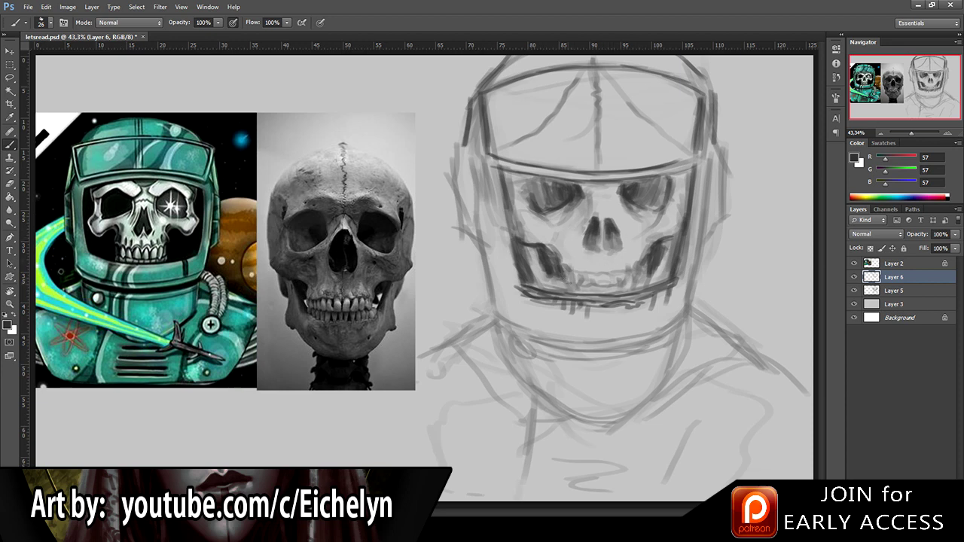
pyautogui.moveTo(564, 268); pyautogui.dragTo(576, 288)
pyautogui.moveTo(633, 271); pyautogui.dragTo(623, 285)
# Shape the skull's row of teeth with alternating brush and eraser strokes.
pyautogui.press('e')
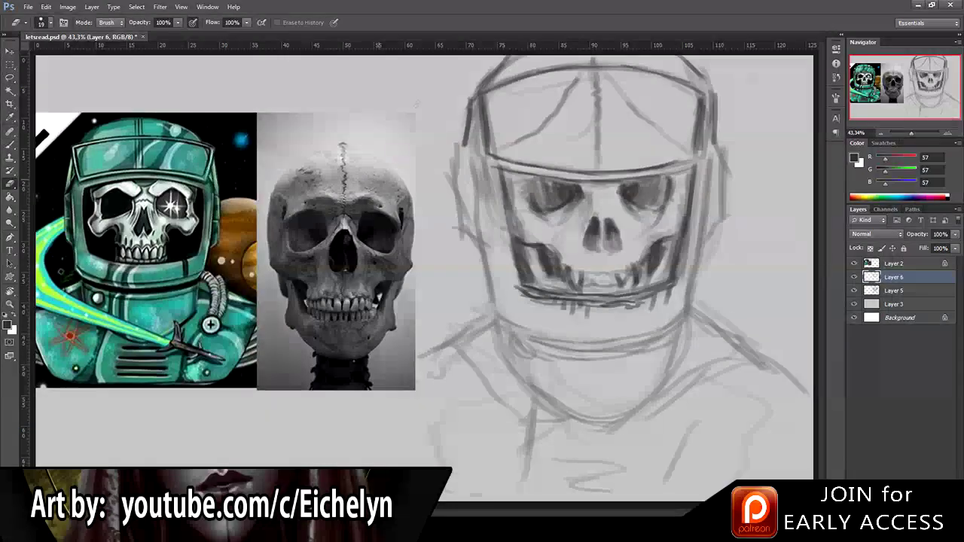
pyautogui.press('b')
pyautogui.press('e')
pyautogui.press('b')
pyautogui.press('e')
pyautogui.press('b')
pyautogui.press('e')
pyautogui.press('b')
pyautogui.press('e')
pyautogui.press('b')
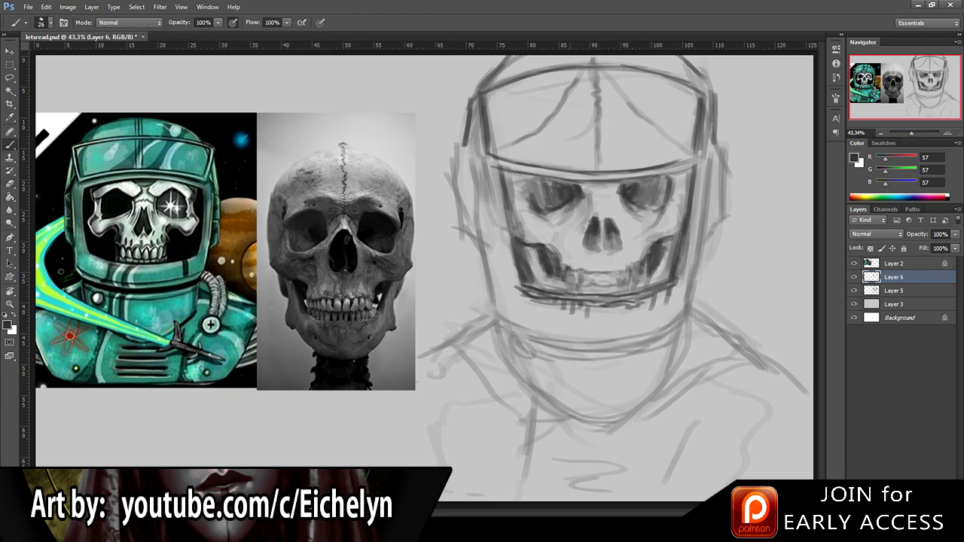
pyautogui.press('e')
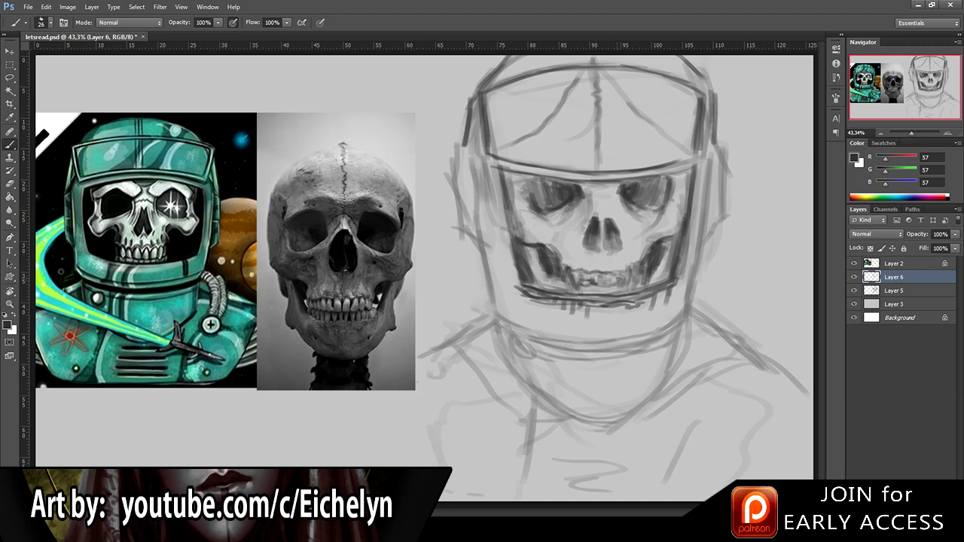
# Darken the gaps between the cheeks and the sides of the face opening, and save the file.
pyautogui.moveTo(526, 249); pyautogui.dragTo(537, 290)
pyautogui.moveTo(678, 239)
pyautogui.mouseDown()
pyautogui.moveTo(672, 278)
pyautogui.moveTo(668, 243)
pyautogui.mouseUp()
pyautogui.hotkey('ctrl', 's')
# Outline the earpieces on both sides of the helmet, including the short angled lines at their lower ends.
pyautogui.click(483, 250)
pyautogui.moveTo(466, 125); pyautogui.dragTo(458, 243)
pyautogui.moveTo(711, 125)
pyautogui.mouseDown()
pyautogui.moveTo(732, 167)
pyautogui.moveTo(725, 240)
pyautogui.mouseUp()
pyautogui.moveTo(453, 224); pyautogui.dragTo(488, 255)
pyautogui.moveTo(740, 218); pyautogui.dragTo(719, 243)
# Darken the helmet's lower side contours from the earpieces down to the collar.
pyautogui.moveTo(482, 241); pyautogui.dragTo(492, 312)
pyautogui.moveTo(482, 276); pyautogui.dragTo(506, 336)
pyautogui.moveTo(707, 243); pyautogui.dragTo(690, 325)
pyautogui.press('e')
pyautogui.press('b')
# Strengthen the upper side edges of the face opening and the visor's curved top edge, and save the file.
pyautogui.moveTo(487, 157); pyautogui.dragTo(509, 246)
pyautogui.moveTo(704, 162); pyautogui.dragTo(693, 220)
pyautogui.moveTo(475, 91)
pyautogui.mouseDown()
pyautogui.moveTo(568, 62)
pyautogui.moveTo(689, 65)
pyautogui.mouseUp()
pyautogui.hotkey('ctrl', 's')
# Trace the collar ring under the helmet with two dark curved lines.
pyautogui.moveTo(538, 319)
pyautogui.mouseDown()
pyautogui.moveTo(510, 338)
pyautogui.moveTo(631, 344)
pyautogui.moveTo(678, 326)
pyautogui.moveTo(505, 346)
pyautogui.mouseUp()
pyautogui.moveTo(503, 335)
pyautogui.mouseDown()
pyautogui.moveTo(580, 358)
pyautogui.moveTo(630, 349)
pyautogui.mouseUp()
pyautogui.moveTo(602, 356); pyautogui.dragTo(683, 330)
pyautogui.moveTo(543, 353); pyautogui.dragTo(619, 354)
# Draw the tapered neck guard with a flat bottom edge, and darken both shoulder lines.
pyautogui.moveTo(487, 299)
pyautogui.mouseDown()
pyautogui.moveTo(507, 366)
pyautogui.moveTo(566, 424)
pyautogui.mouseUp()
pyautogui.moveTo(544, 401); pyautogui.dragTo(578, 433)
pyautogui.moveTo(695, 309); pyautogui.dragTo(642, 431)
pyautogui.moveTo(539, 411); pyautogui.dragTo(642, 427)
pyautogui.moveTo(490, 315); pyautogui.dragTo(416, 353)
pyautogui.moveTo(701, 309); pyautogui.dragTo(813, 384)
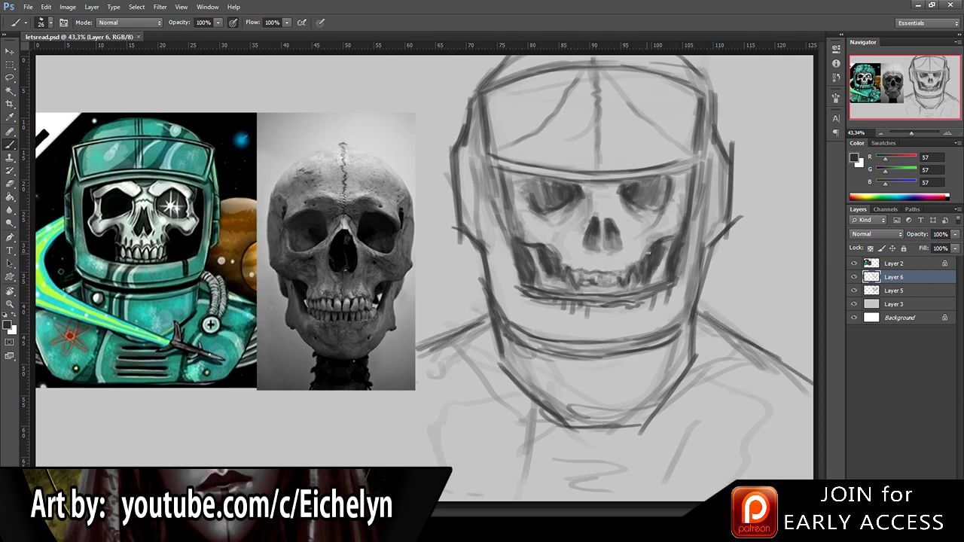
# Add suit details: round rivets on the collar ring, vertical neck lines, inner collar contours and a ribbed chest panel.
pyautogui.moveTo(522, 346)
pyautogui.mouseDown()
pyautogui.moveTo(530, 358)
pyautogui.moveTo(534, 350)
pyautogui.mouseUp()
pyautogui.moveTo(610, 356); pyautogui.dragTo(678, 349)
pyautogui.moveTo(556, 354)
pyautogui.mouseDown()
pyautogui.moveTo(566, 383)
pyautogui.moveTo(551, 428)
pyautogui.mouseUp()
pyautogui.moveTo(577, 357); pyautogui.dragTo(577, 407)
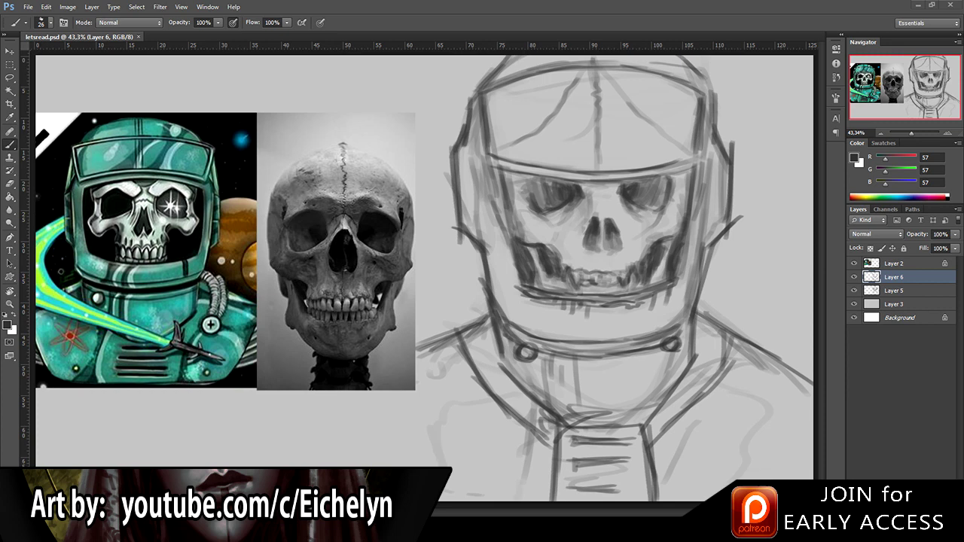
# Clean up the collar lines and draw long slanted lines down both sides of the chest with a 40 px brush.
pyautogui.press('e')
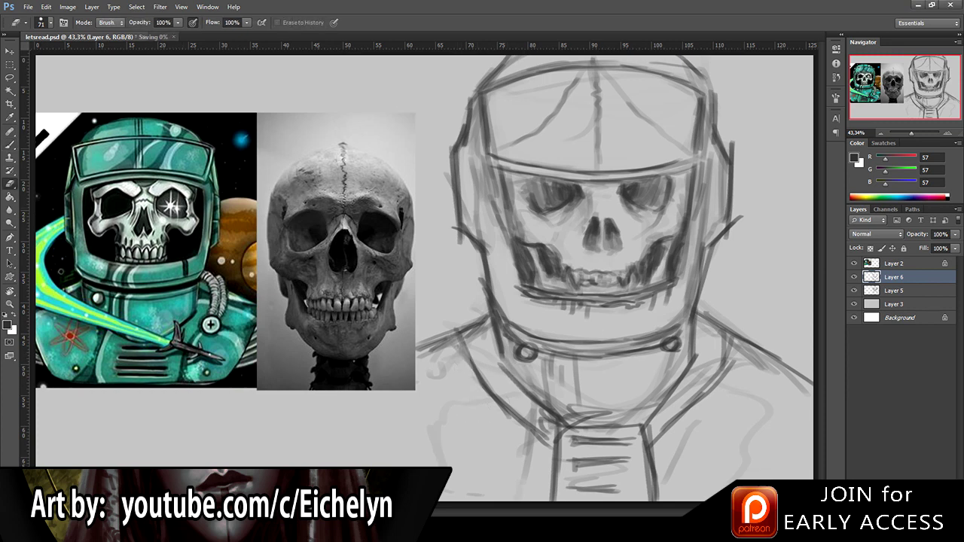
pyautogui.press('b')
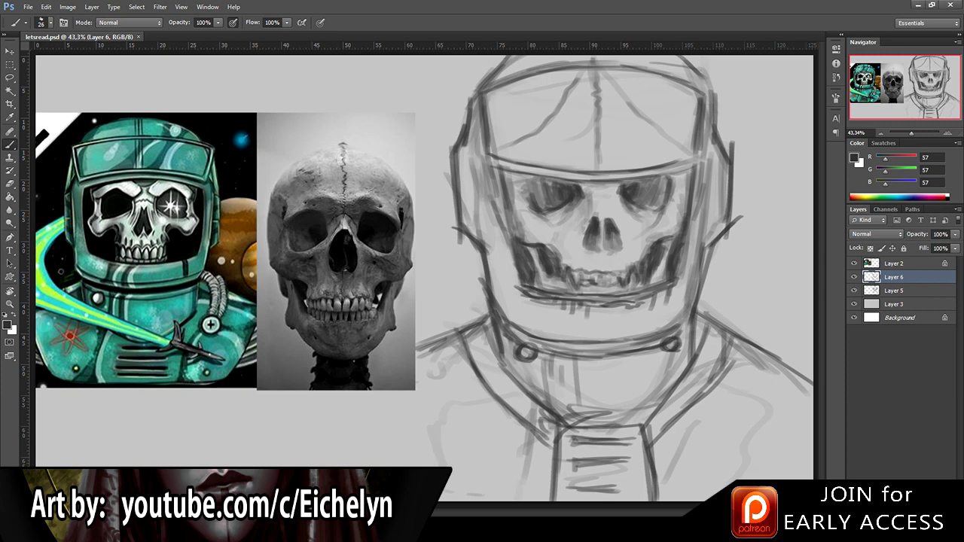
pyautogui.press('e')
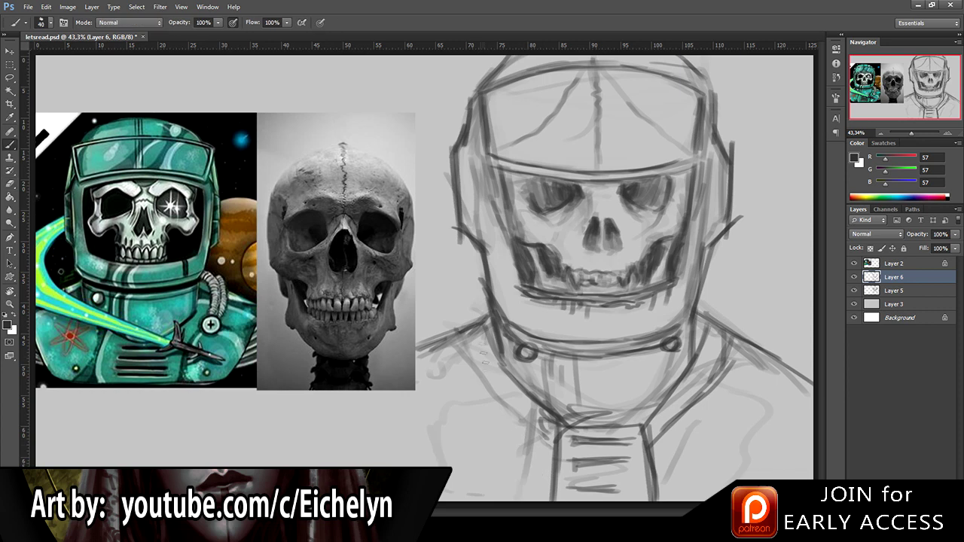
pyautogui.press('b')
pyautogui.moveTo(712, 335); pyautogui.dragTo(682, 463)
pyautogui.moveTo(701, 388); pyautogui.dragTo(671, 494)
pyautogui.moveTo(520, 450); pyautogui.dragTo(509, 501)
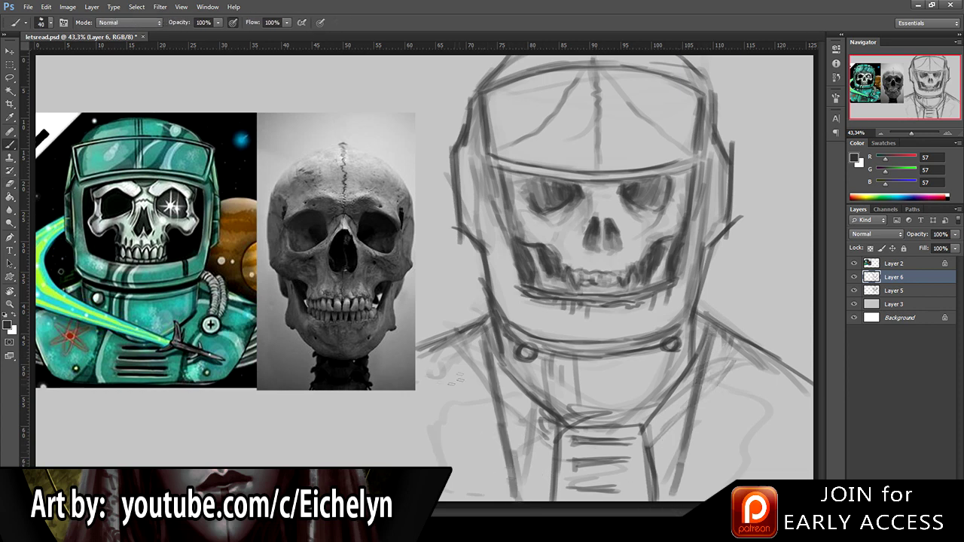
# Draw long slanted outer lines down both sides of the chest from the shoulders, and try a small side piece on the helmet.
pyautogui.moveTo(493, 358); pyautogui.dragTo(441, 494)
pyautogui.moveTo(787, 365)
pyautogui.mouseDown()
pyautogui.moveTo(727, 456)
pyautogui.moveTo(746, 489)
pyautogui.mouseUp()
pyautogui.moveTo(486, 247)
pyautogui.mouseDown()
pyautogui.moveTo(467, 171)
pyautogui.moveTo(444, 230)
pyautogui.mouseUp()
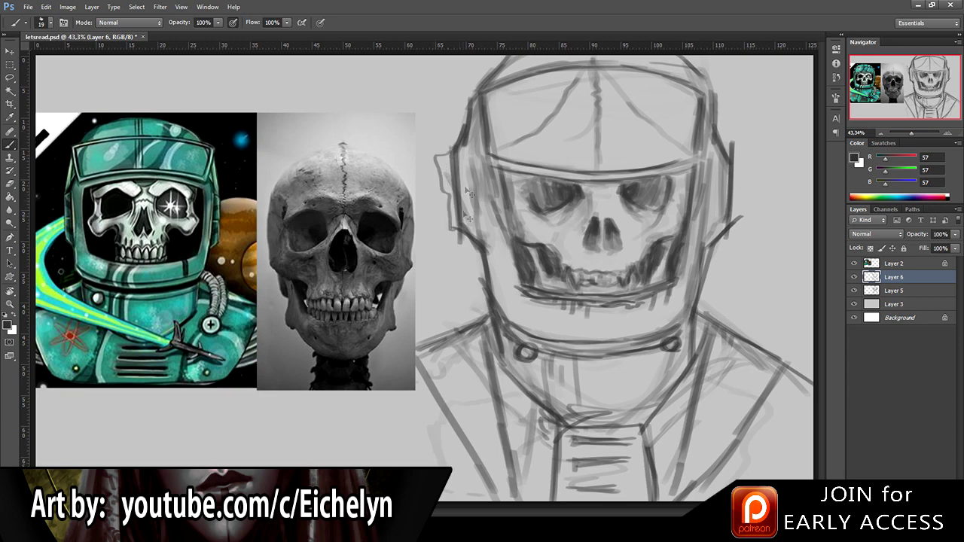
# Save the document, merge Layer 5 with Layer 6, and add a new empty layer above the merged sketch.
pyautogui.hotkey('ctrl', 's')
pyautogui.hotkey('ctrl', 'shift', 'alt', 'n')
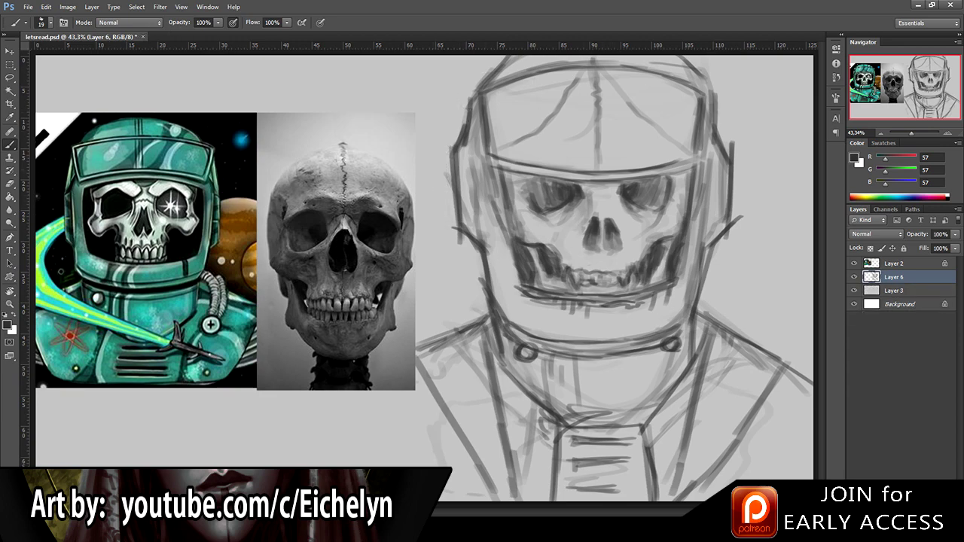
pyautogui.press('i')
pyautogui.press('b')
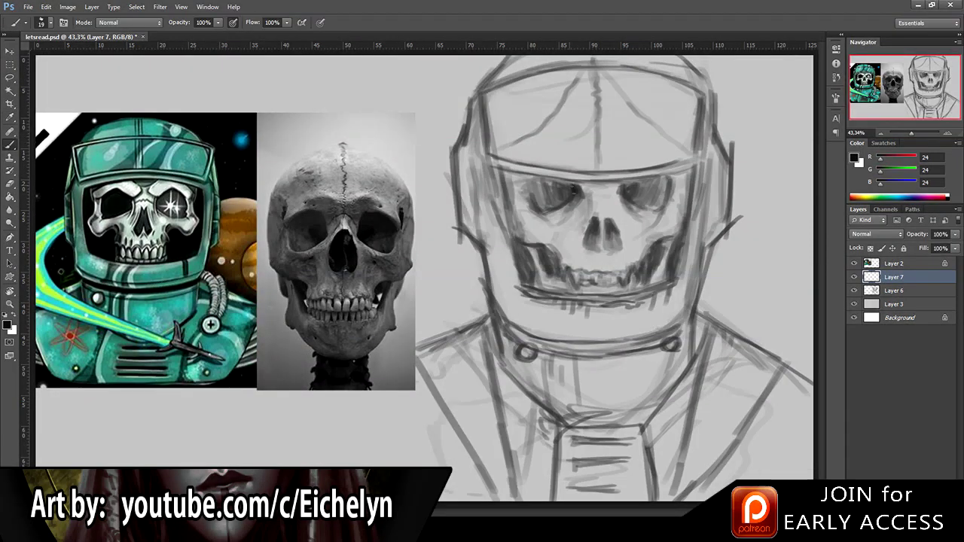
# Darken both eye sockets, the nose cavity and the jaw shadow of the skull with a near-black 22 px brush.
pyautogui.keyDown('alt'); pyautogui.click(685, 111); pyautogui.keyUp('alt')
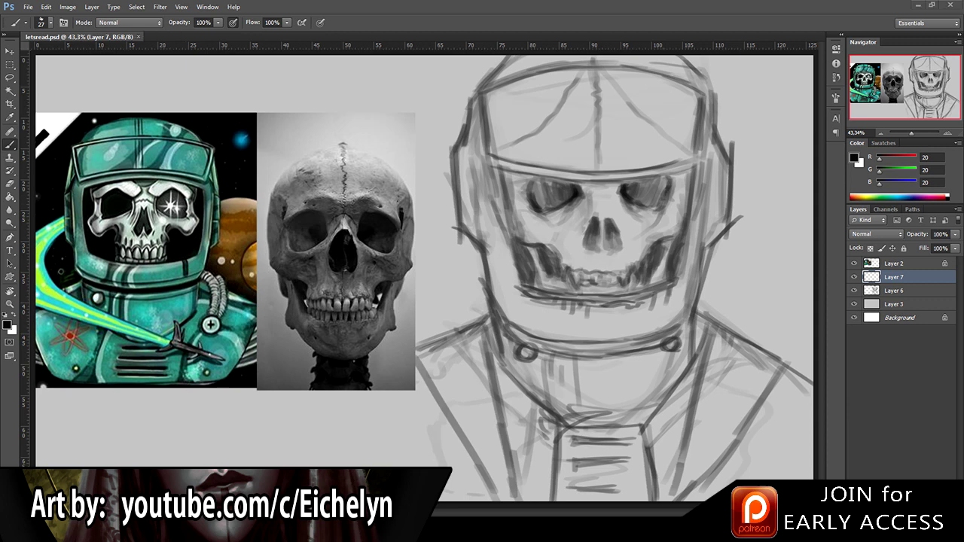
pyautogui.press('[')
pyautogui.keyDown('alt'); pyautogui.click(579, 191); pyautogui.keyUp('alt')
pyautogui.moveTo(576, 185)
pyautogui.mouseDown()
pyautogui.moveTo(559, 211)
pyautogui.moveTo(535, 185)
pyautogui.moveTo(541, 201)
pyautogui.mouseUp()
pyautogui.moveTo(631, 181); pyautogui.dragTo(658, 204)
pyautogui.keyDown('alt'); pyautogui.click(537, 190); pyautogui.keyUp('alt')
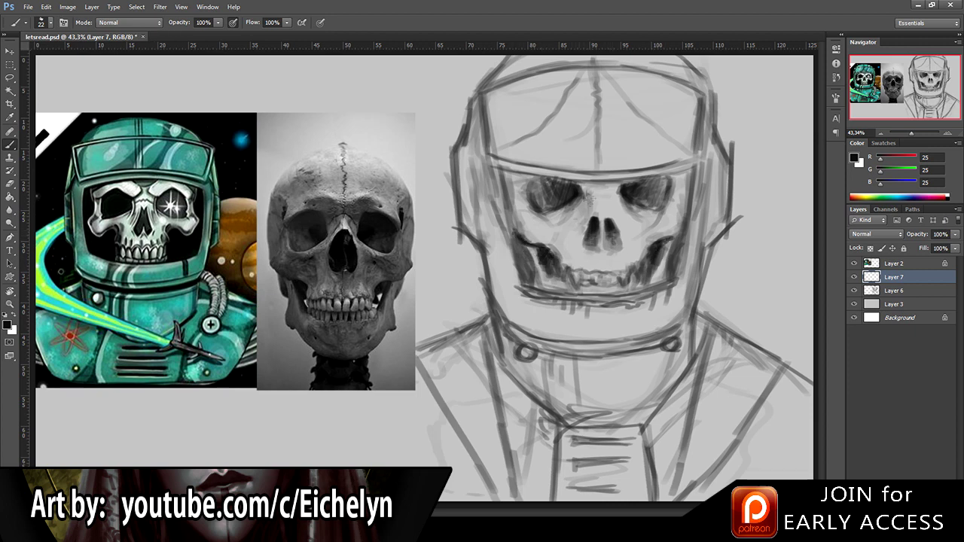
# Darken the inner edges on both sides of the visor opening and the gaps beside the jaw in near-black.
pyautogui.moveTo(502, 172); pyautogui.dragTo(526, 289)
pyautogui.moveTo(520, 245); pyautogui.dragTo(532, 285)
pyautogui.moveTo(692, 181); pyautogui.dragTo(688, 244)
pyautogui.moveTo(688, 163); pyautogui.dragTo(678, 279)
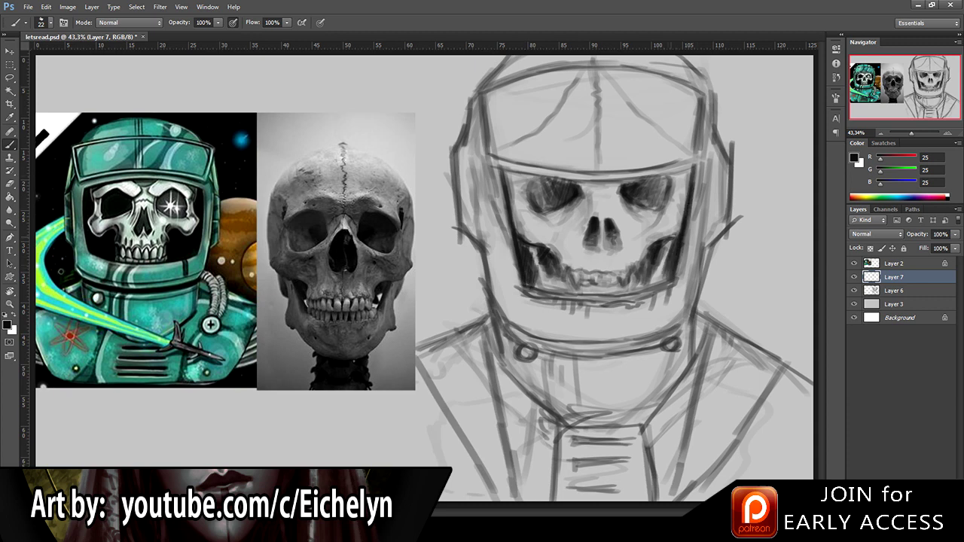